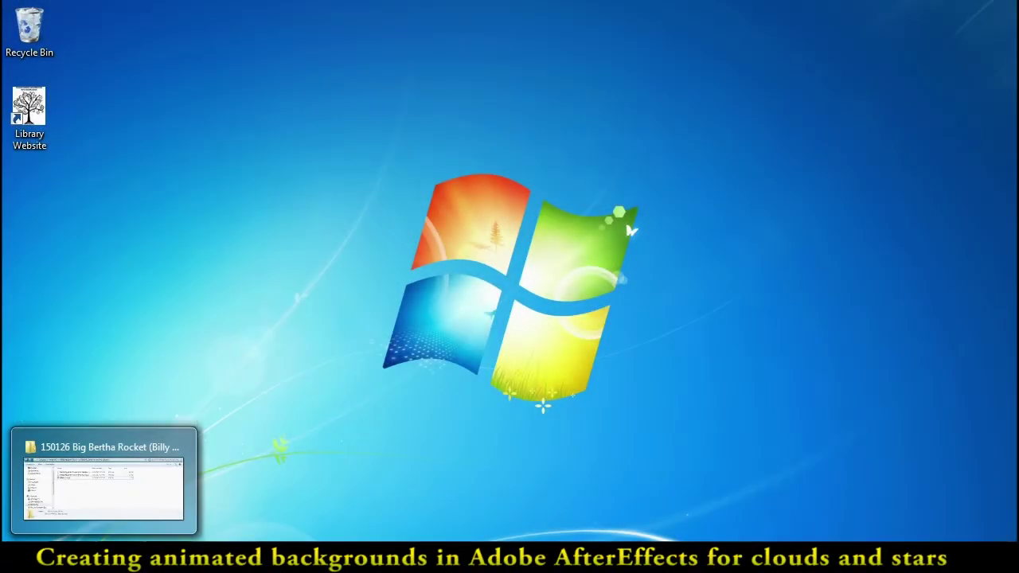
Search the Start menu for 'aft' and launch Adobe After Effects CS6
key(super)
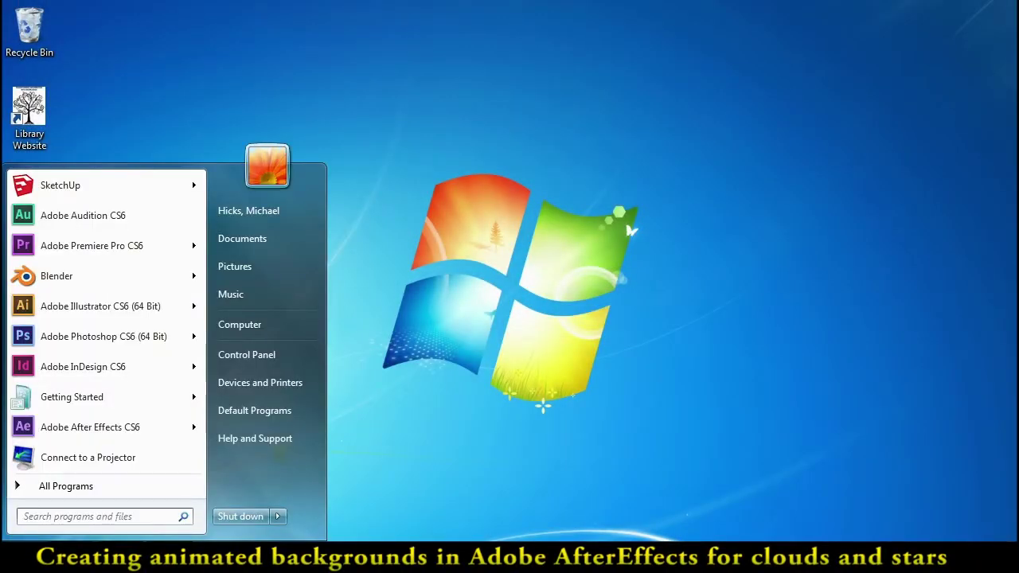
mouse_move(59, 438)
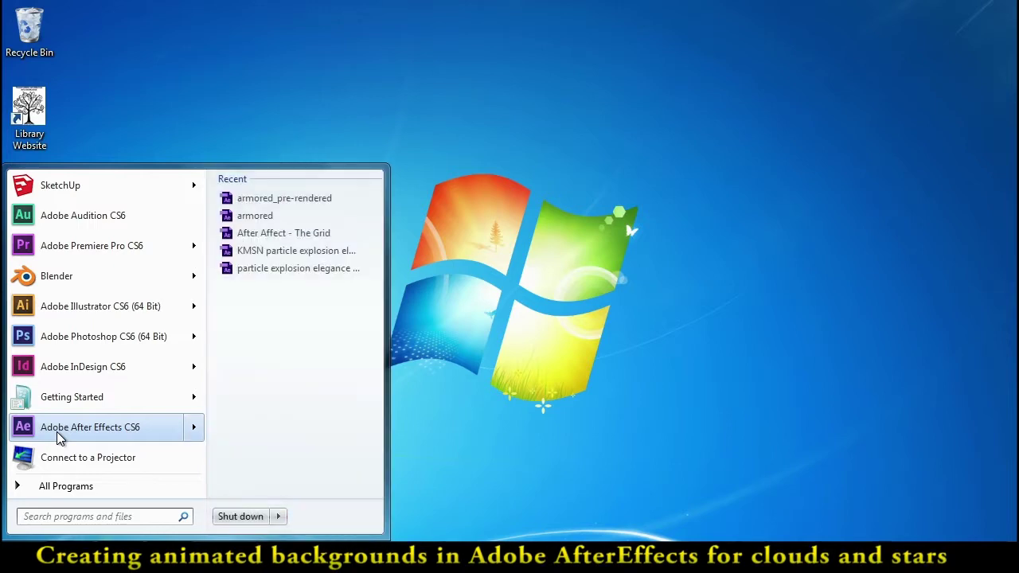
click(67, 519)
text(aft)
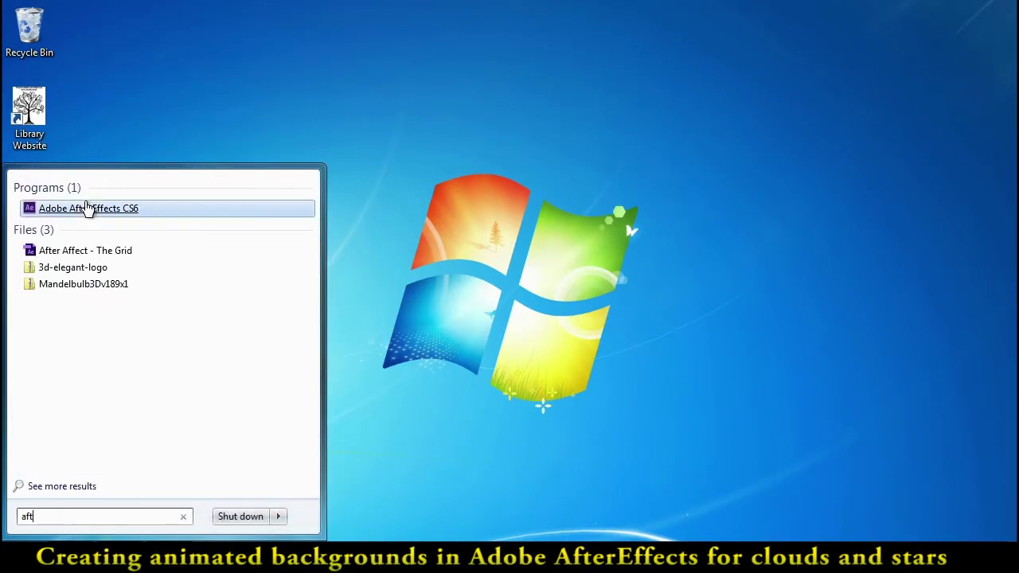
click(86, 208)
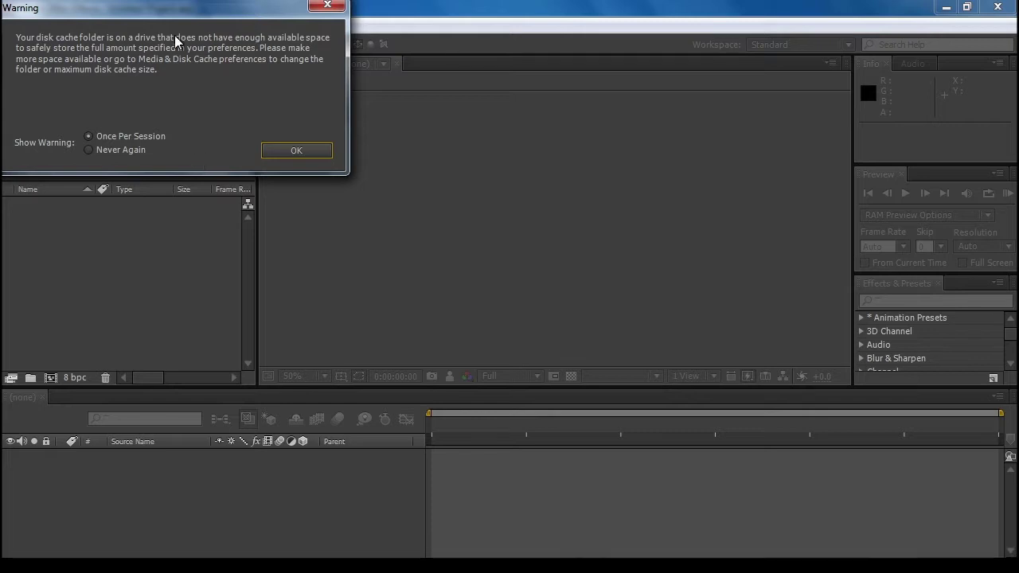
Dismiss the disk cache warning and close the Welcome screen
drag(170, 7, 466, 177)
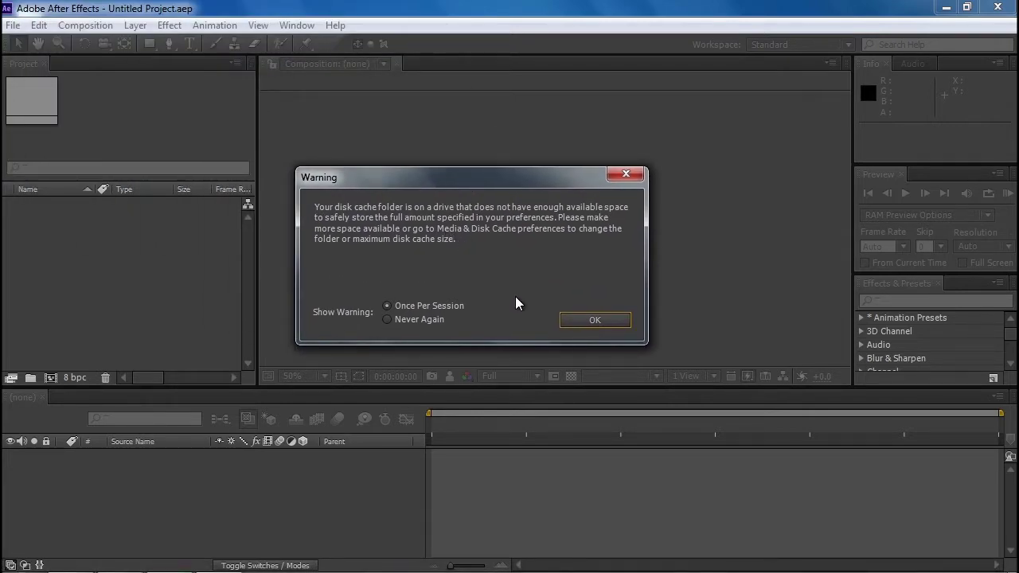
click(571, 318)
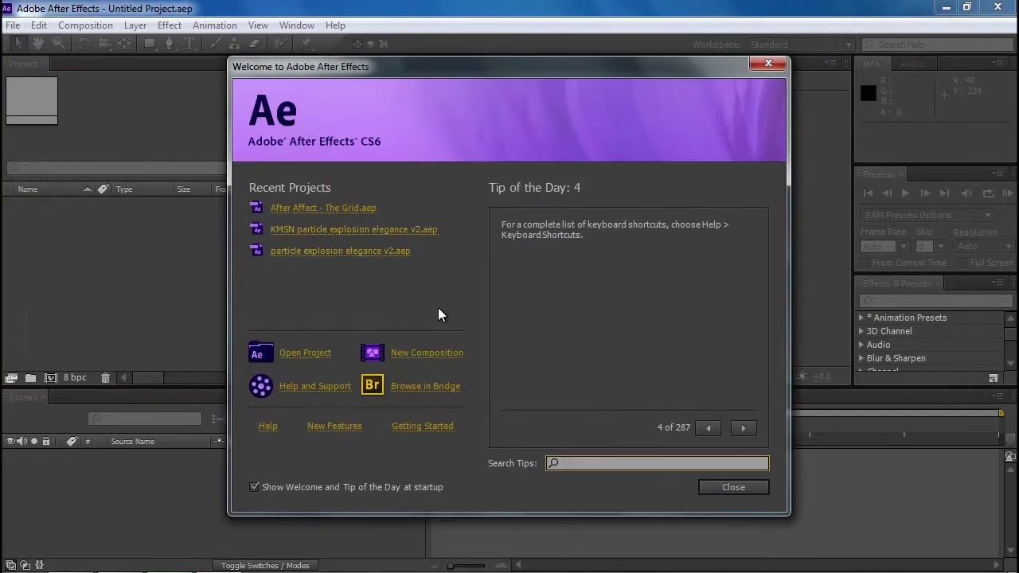
click(722, 486)
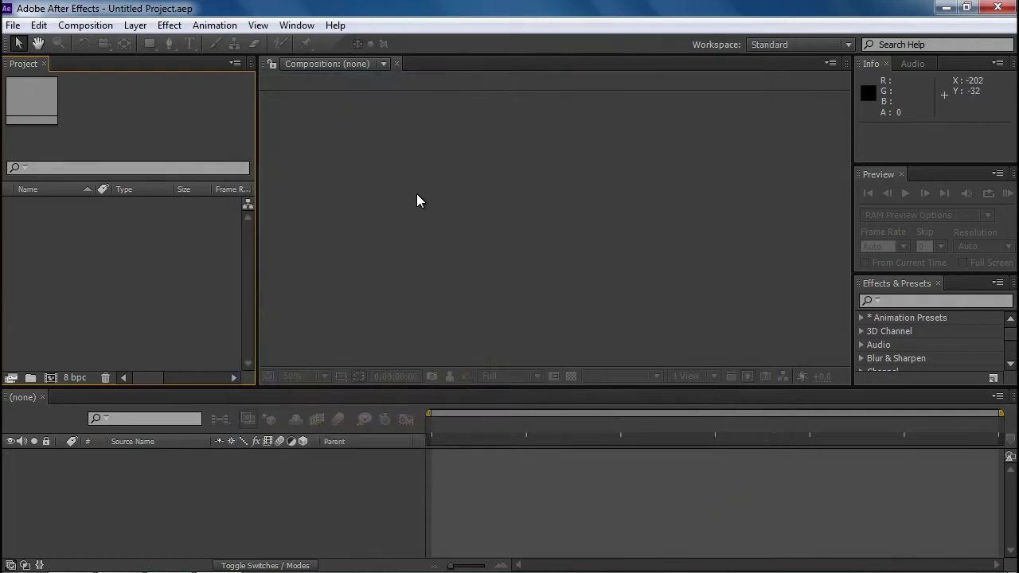
In Media & Disk Cache preferences, set the disk cache folder to D:\cache
click(41, 26)
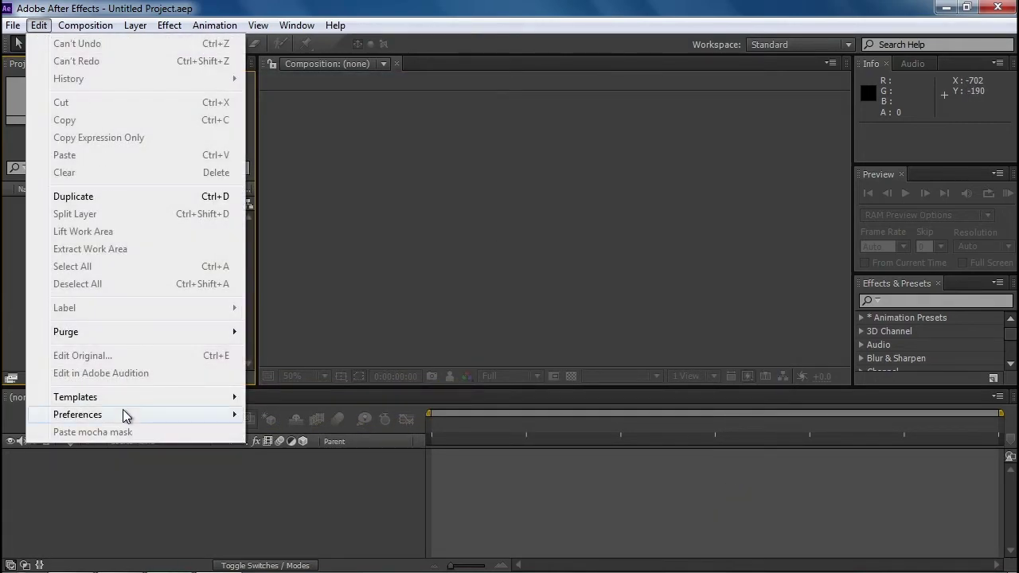
mouse_move(123, 410)
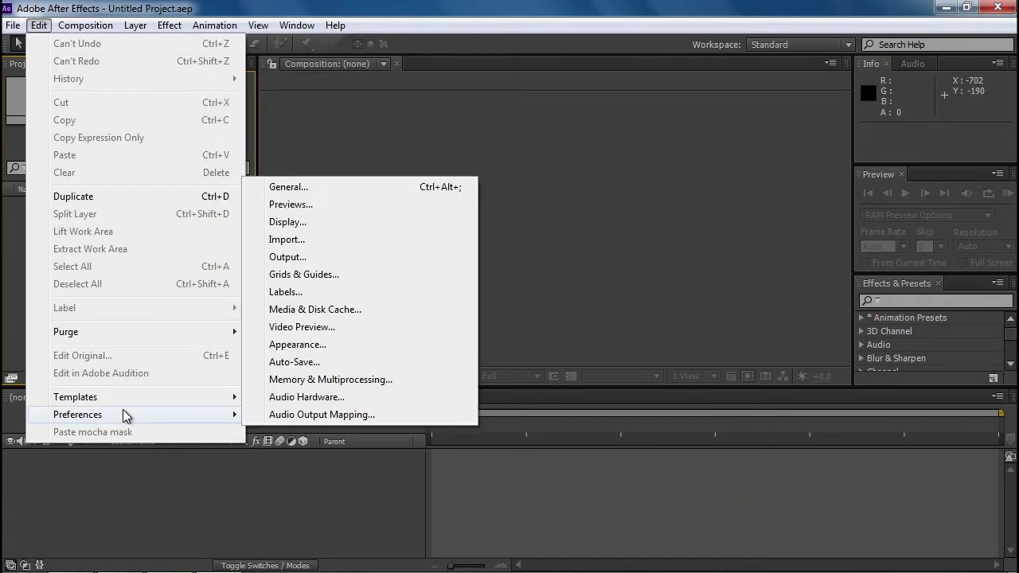
click(333, 309)
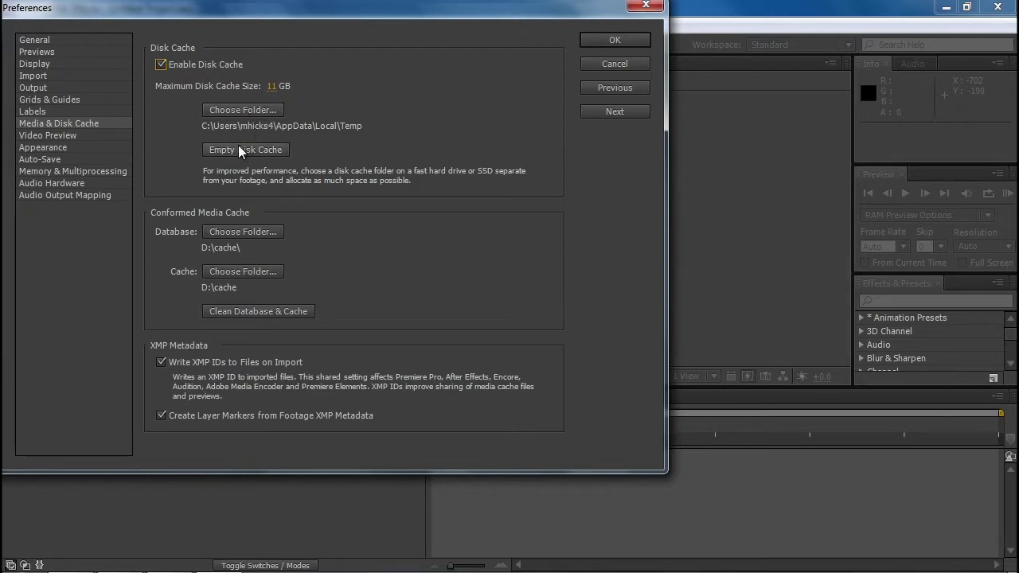
click(234, 110)
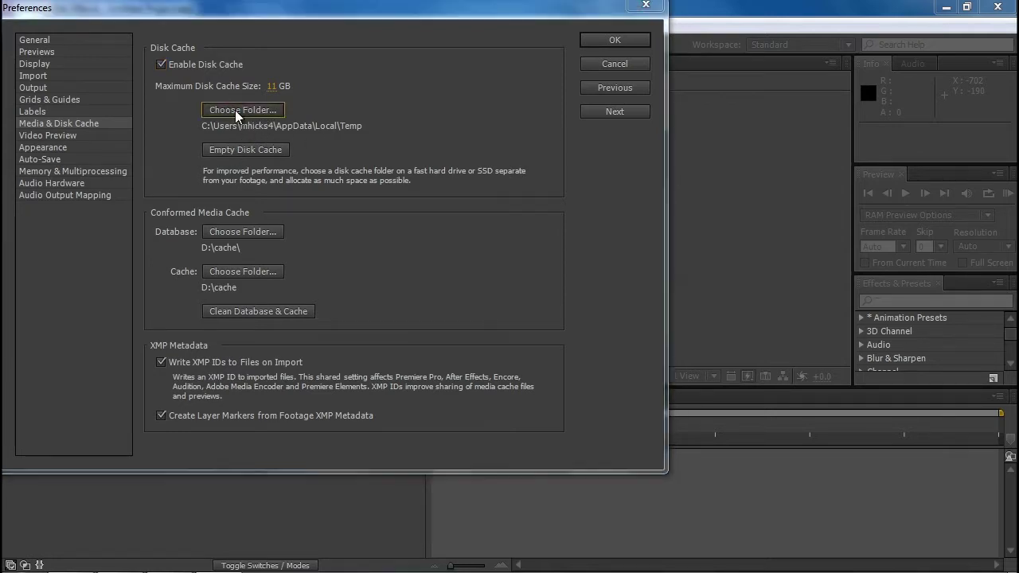
click(229, 220)
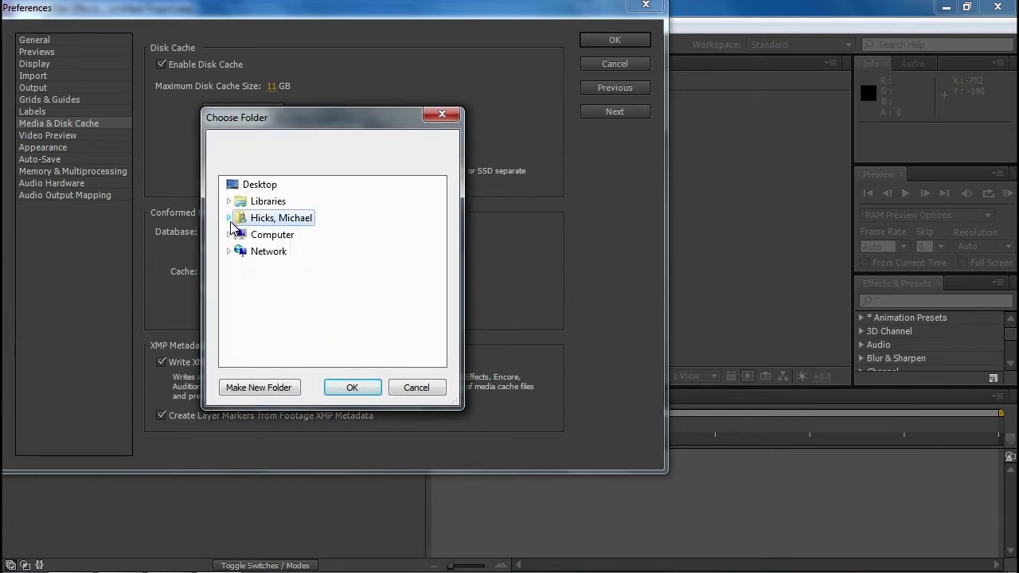
click(232, 232)
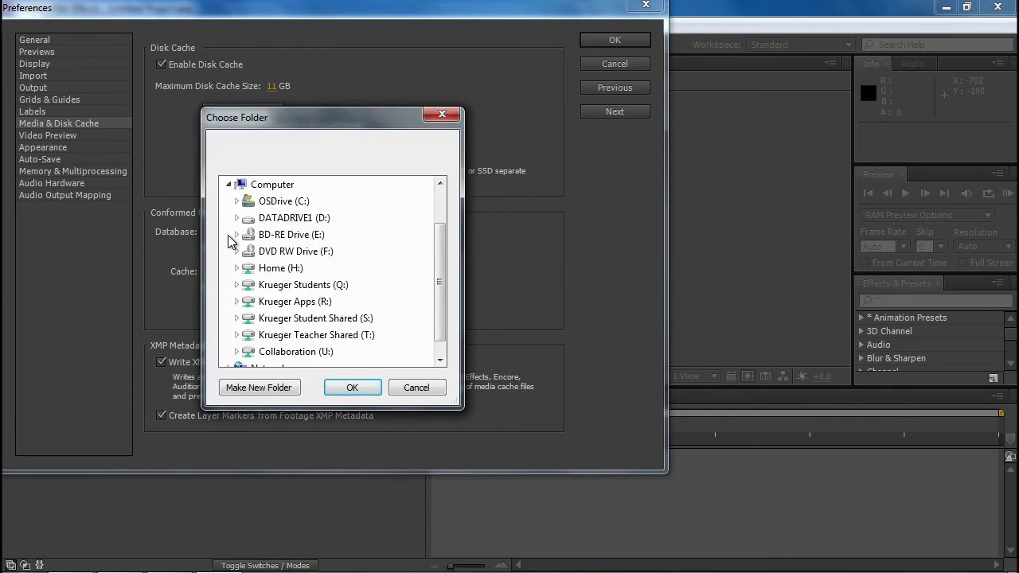
click(275, 217)
double_click(281, 320)
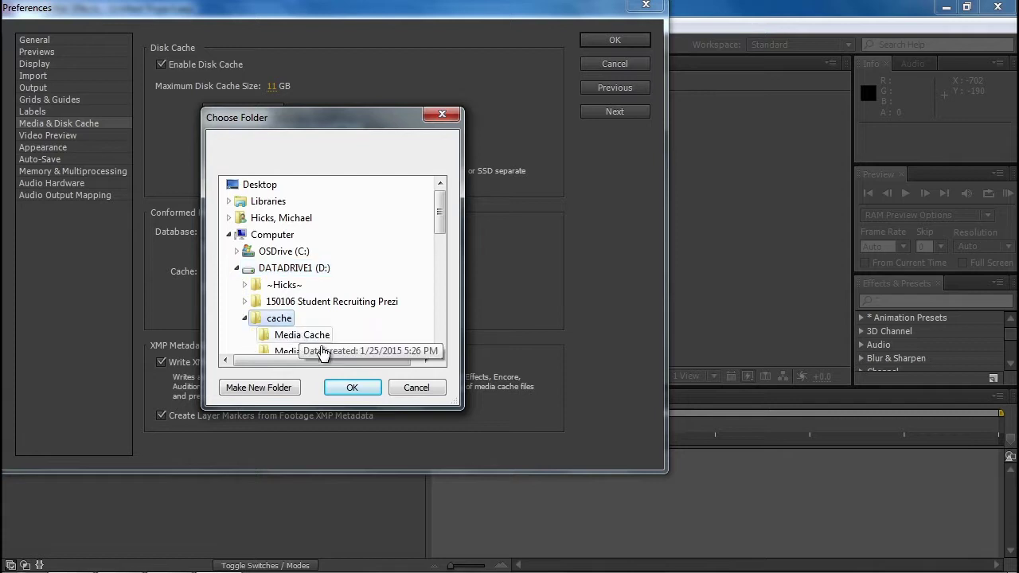
click(350, 388)
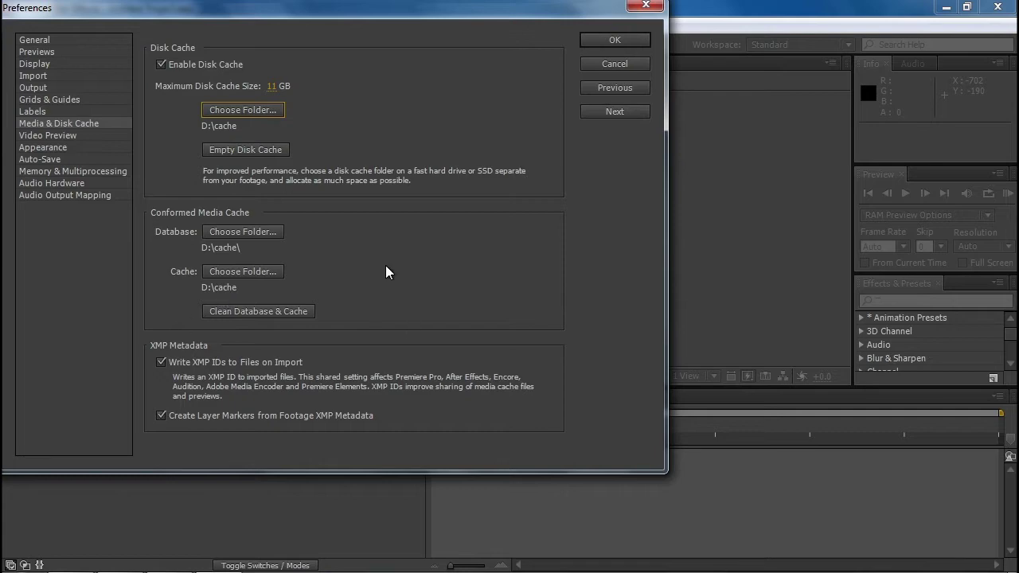
click(646, 38)
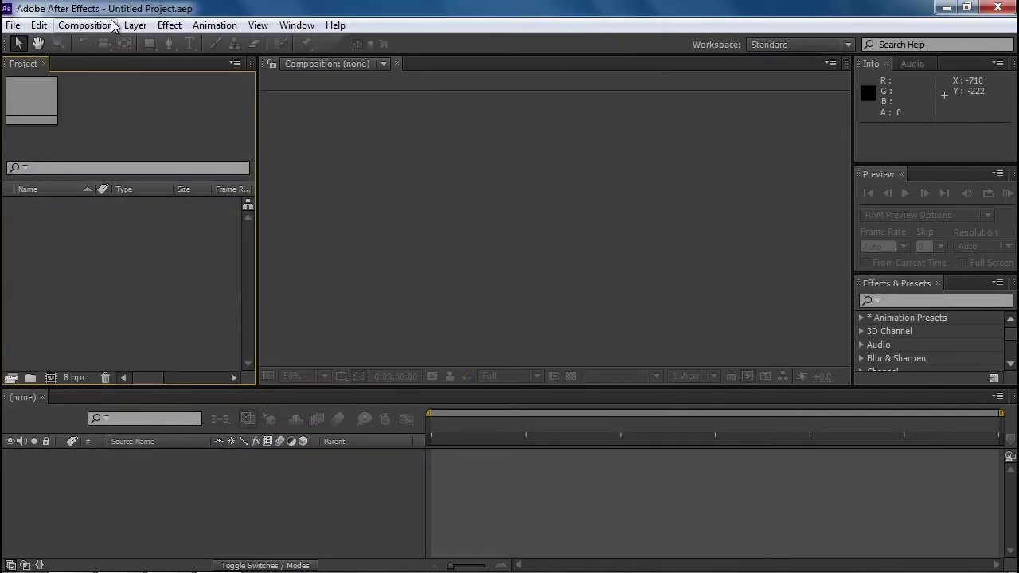
Save the project as '150126 Rocket Backgrounds' in H:\150112 Big Bertha Rocket
click(12, 25)
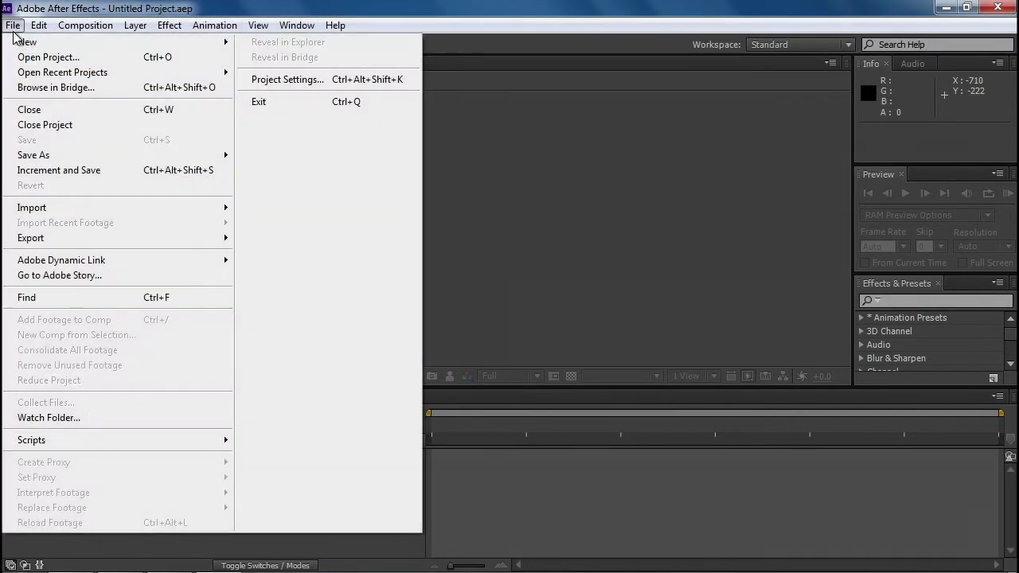
mouse_move(72, 157)
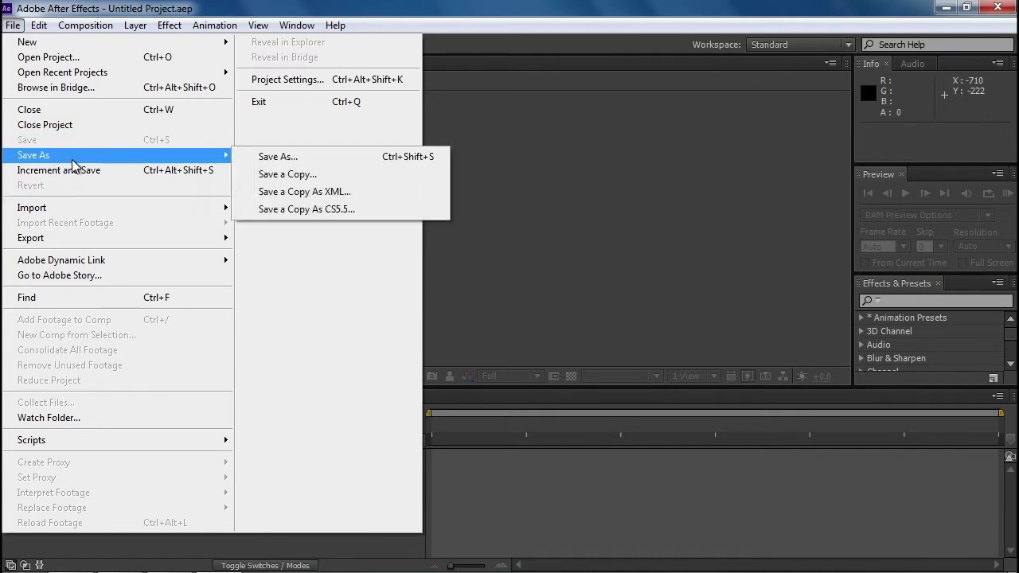
click(278, 157)
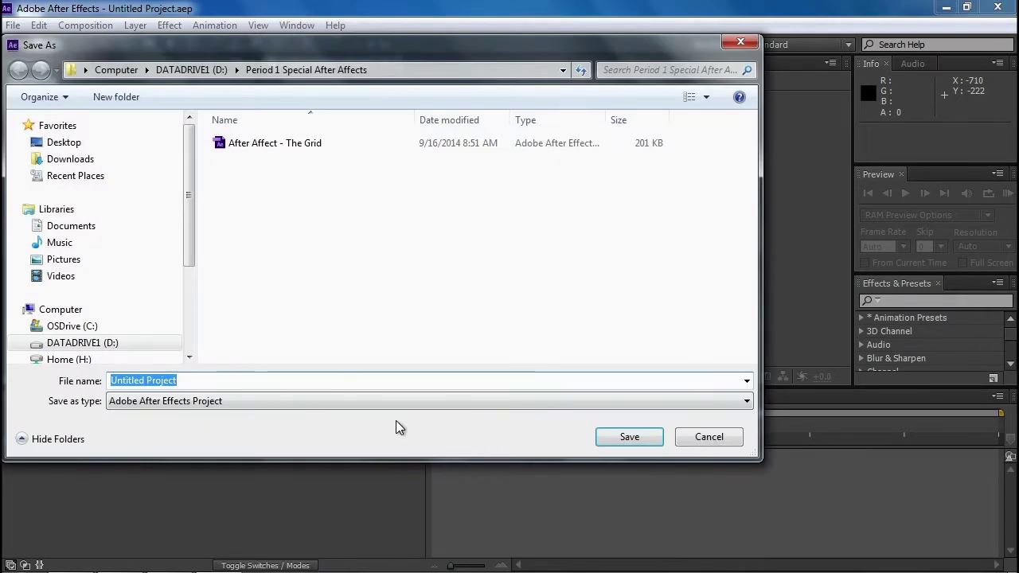
click(195, 70)
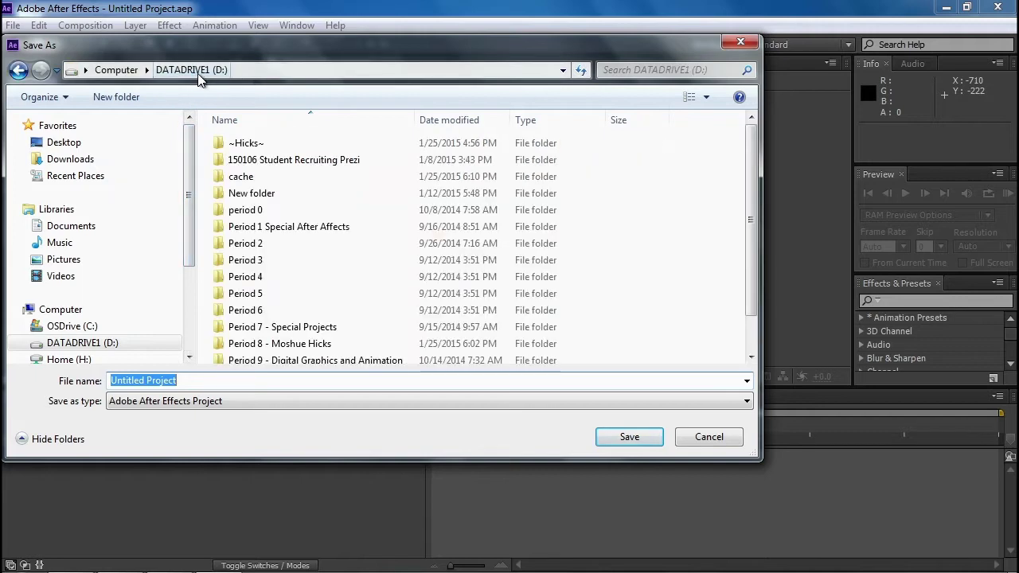
click(75, 359)
drag(190, 217, 191, 266)
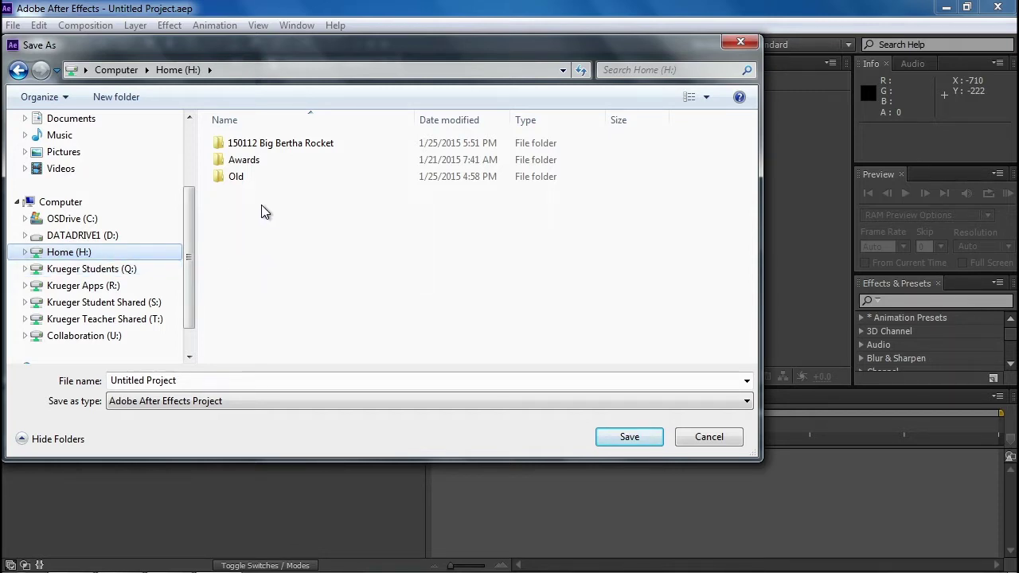
double_click(285, 149)
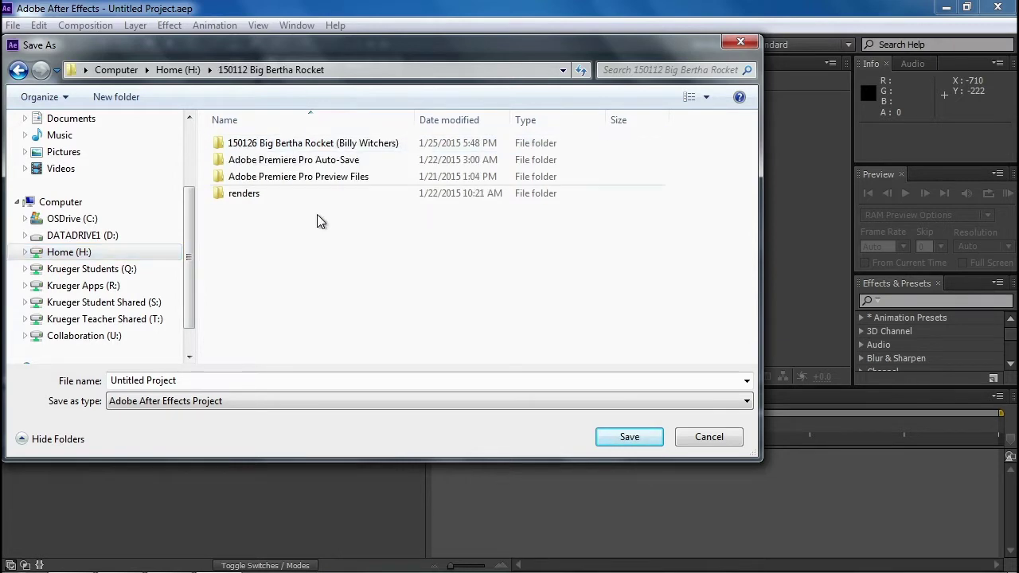
click(204, 380)
text(1)
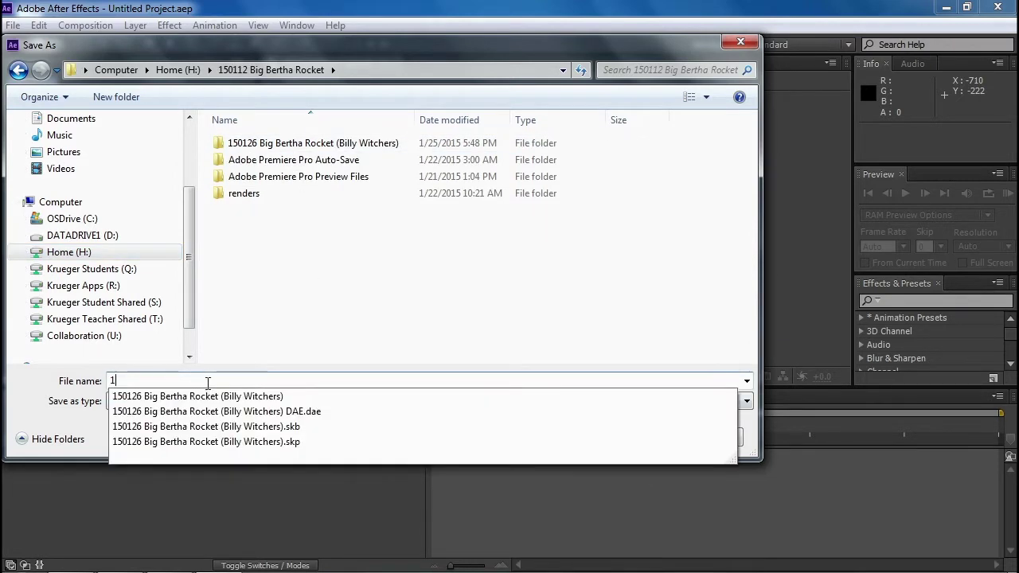
text(50126 Rocket Bac)
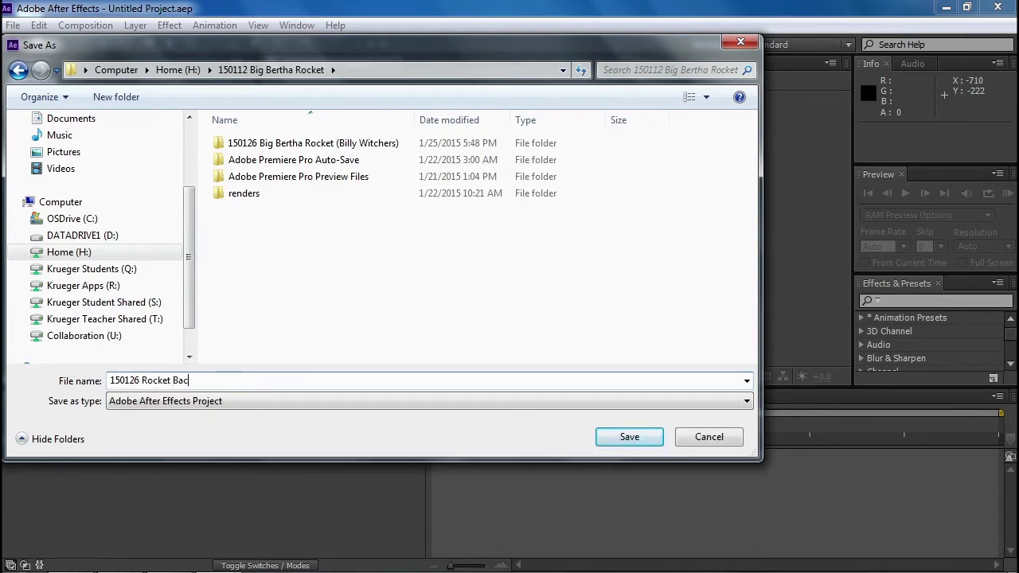
text(kgrounds)
key(Return)
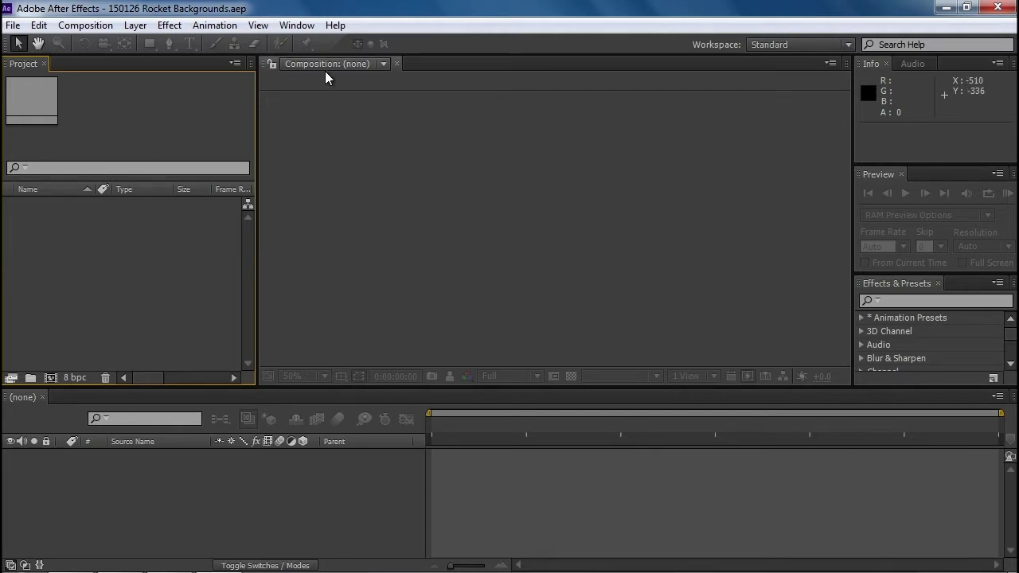
Create a new composition using the HDTV 1080 29.97 preset (1920x1080, 30 seconds)
click(102, 30)
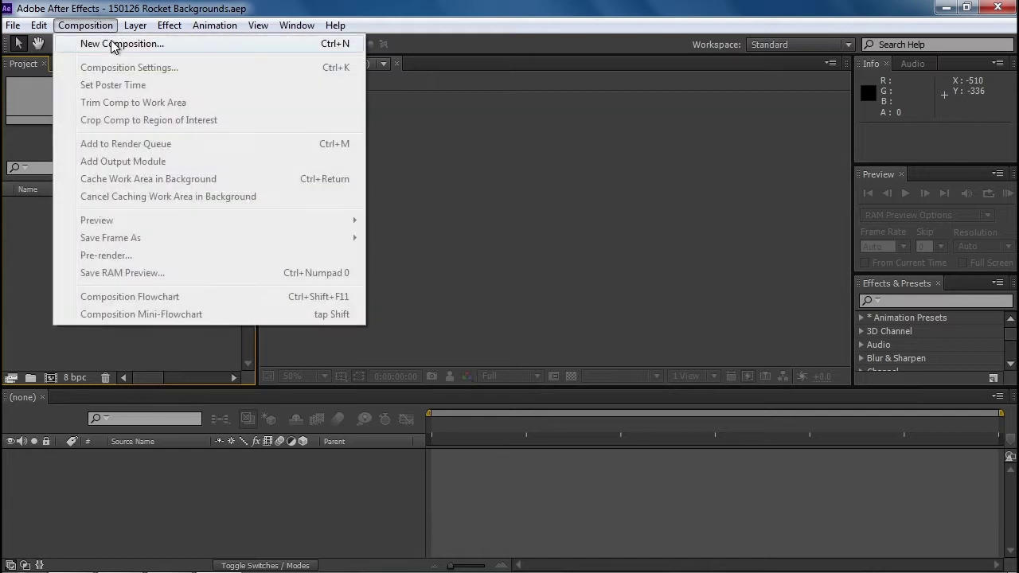
click(116, 50)
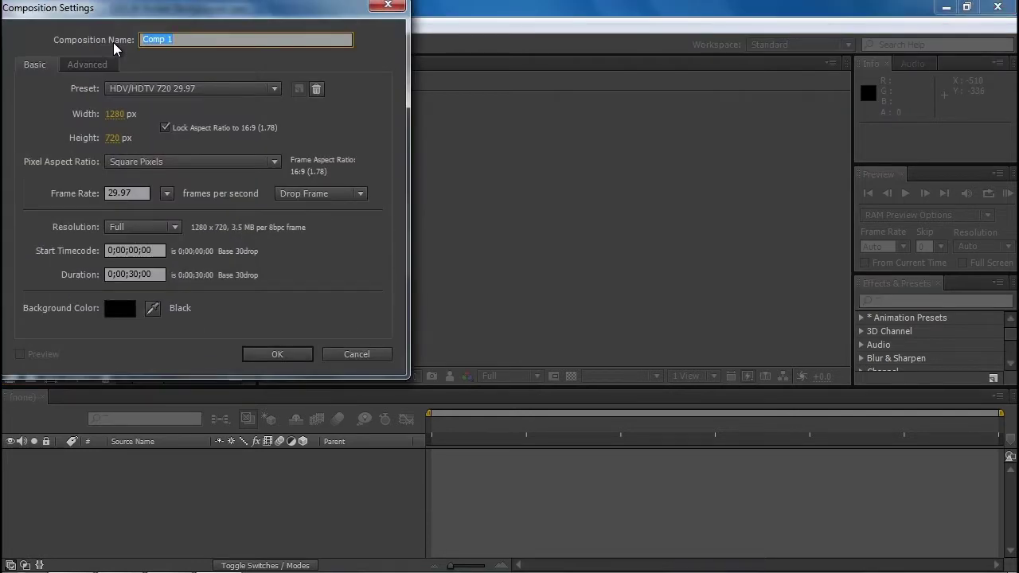
click(191, 88)
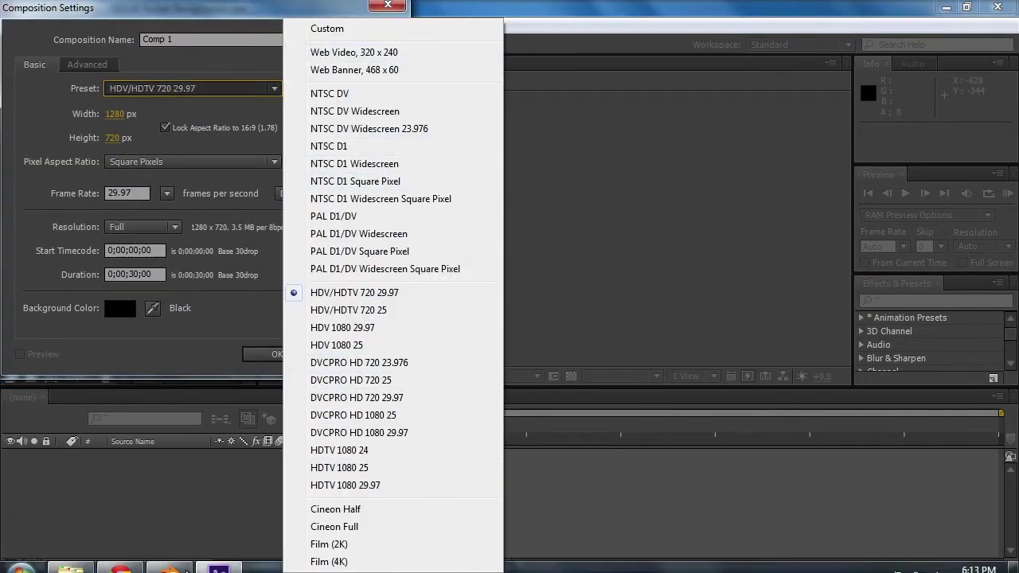
click(170, 557)
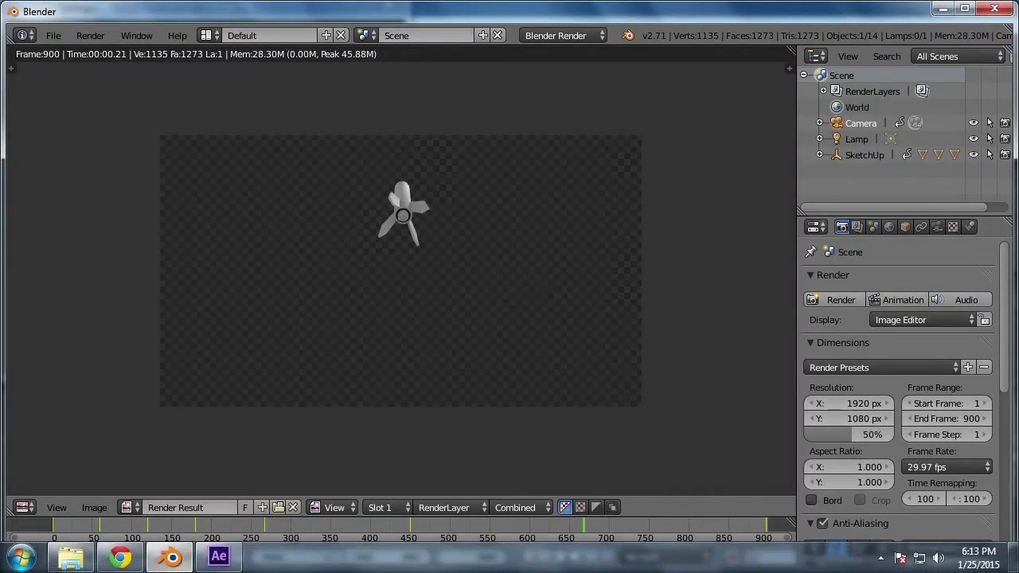
click(219, 557)
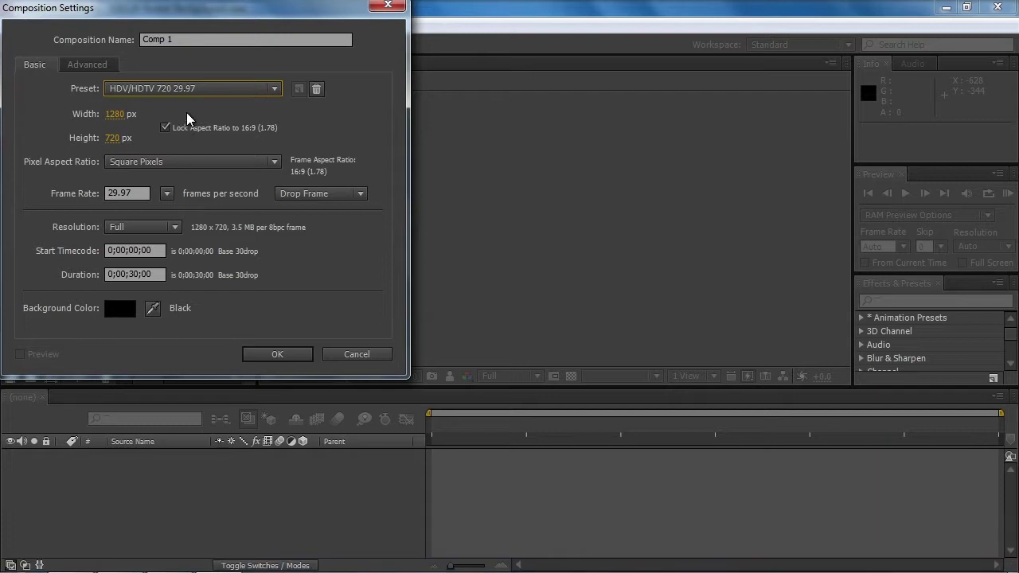
click(199, 89)
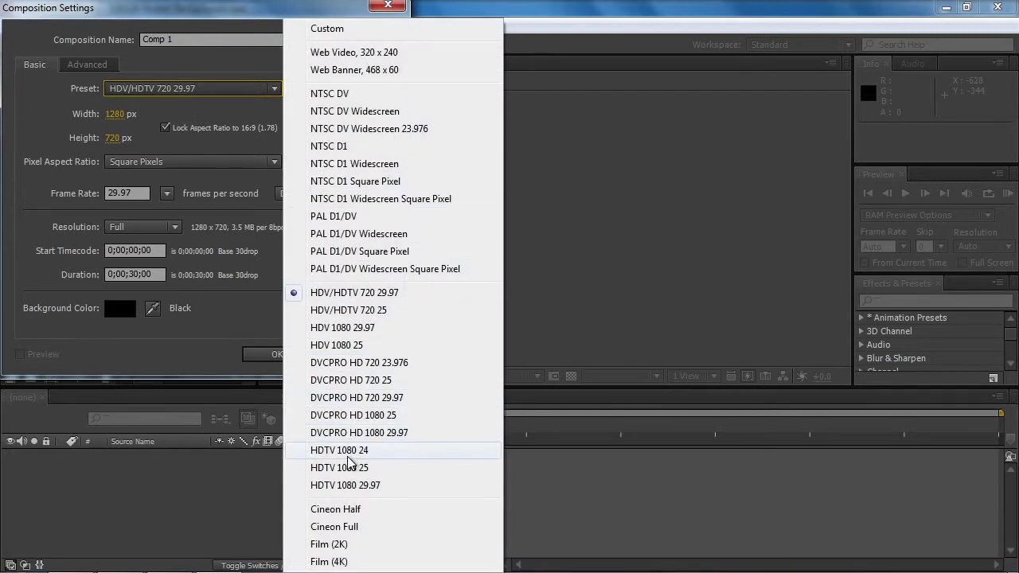
click(364, 493)
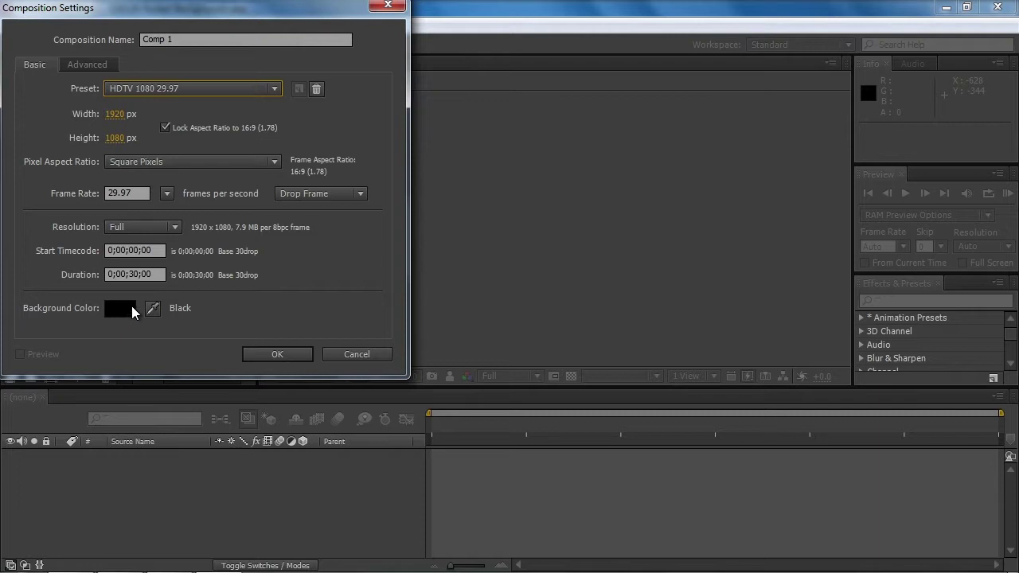
click(262, 352)
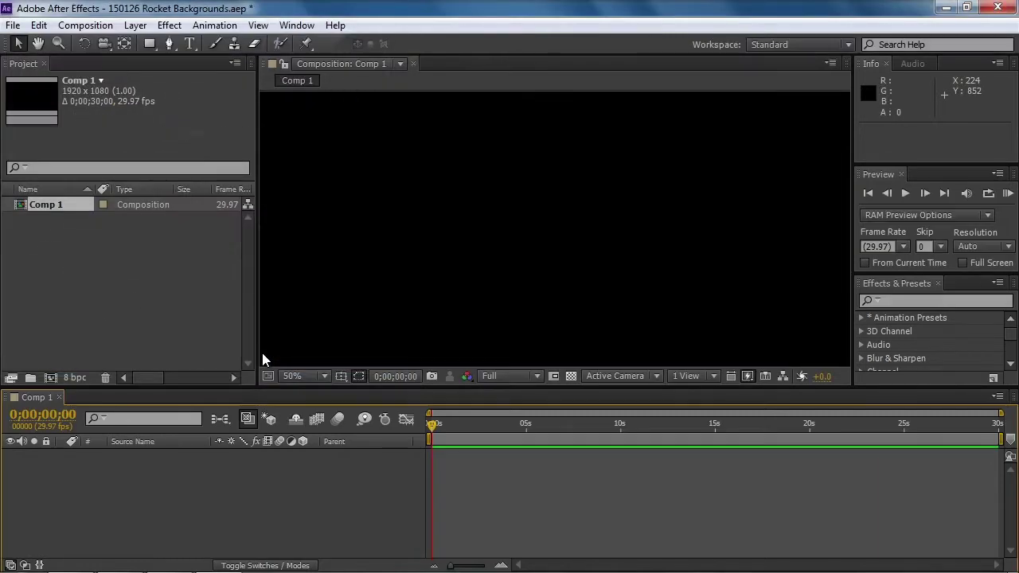
Rename Comp 1 in the Project panel to 'Star Background'
right_click(49, 207)
click(112, 409)
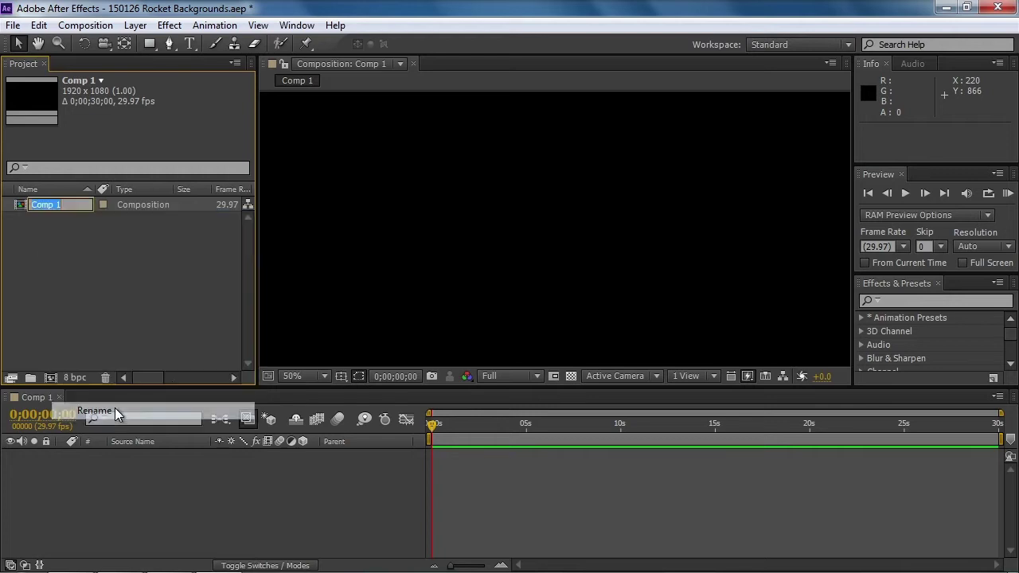
text(Star Background)
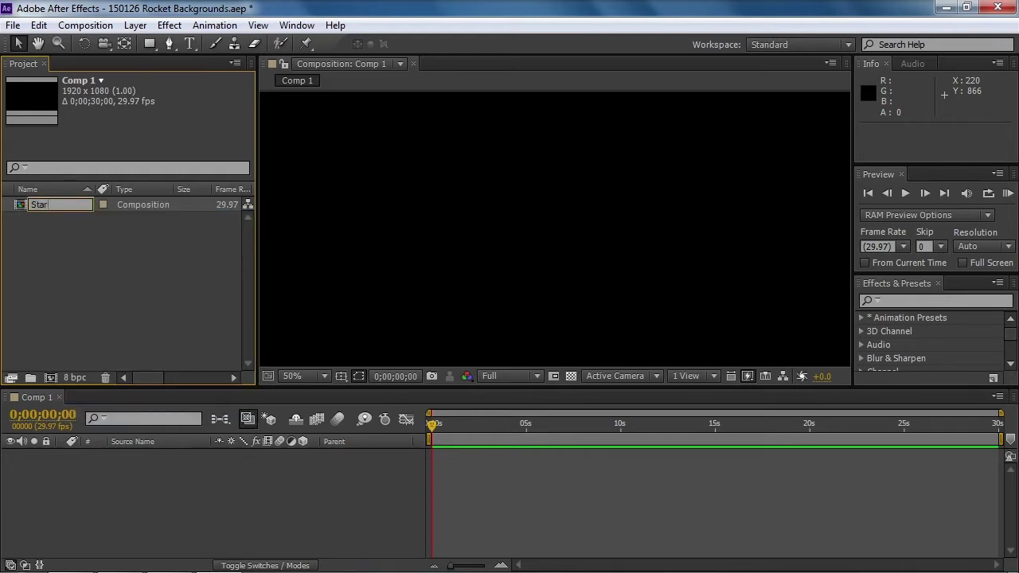
key(Return)
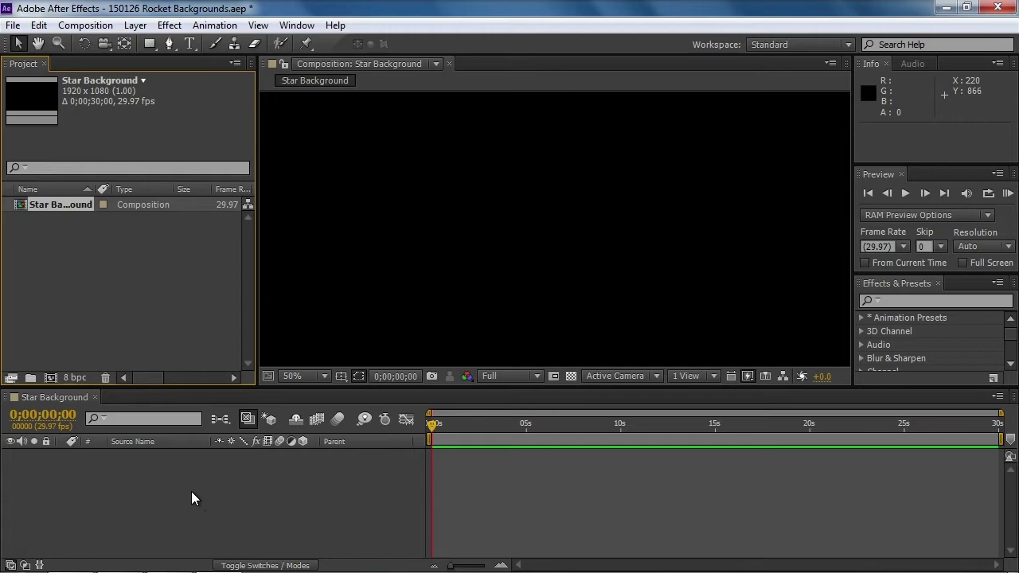
Add a white (FFFFFF) comp-sized solid layer named 'Stars'
click(133, 25)
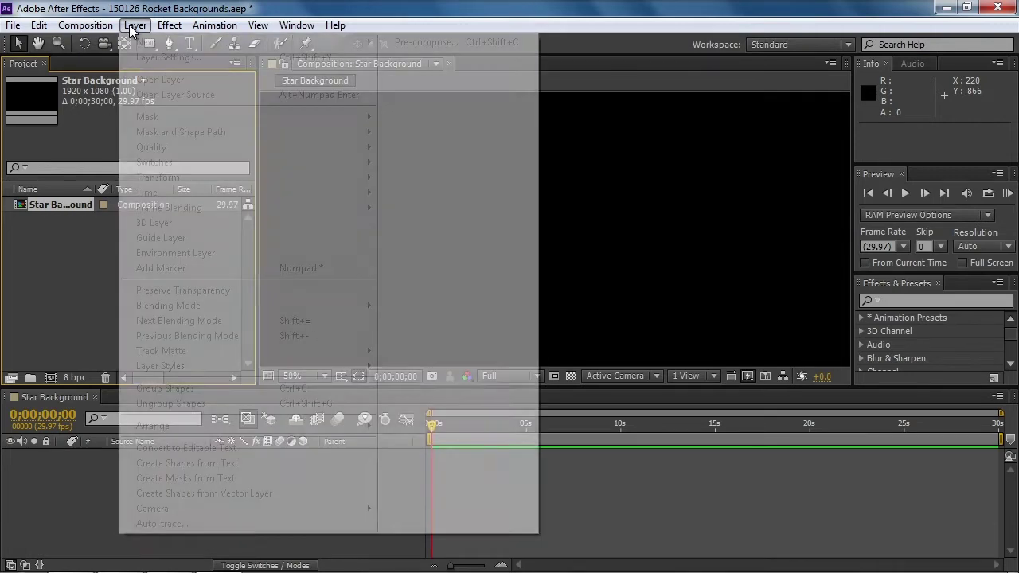
click(190, 8)
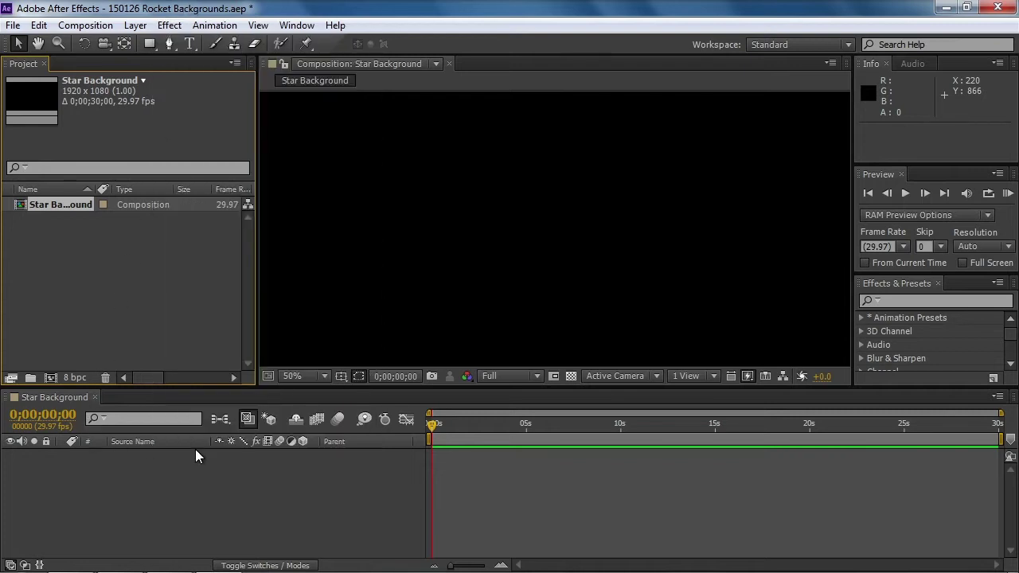
click(174, 459)
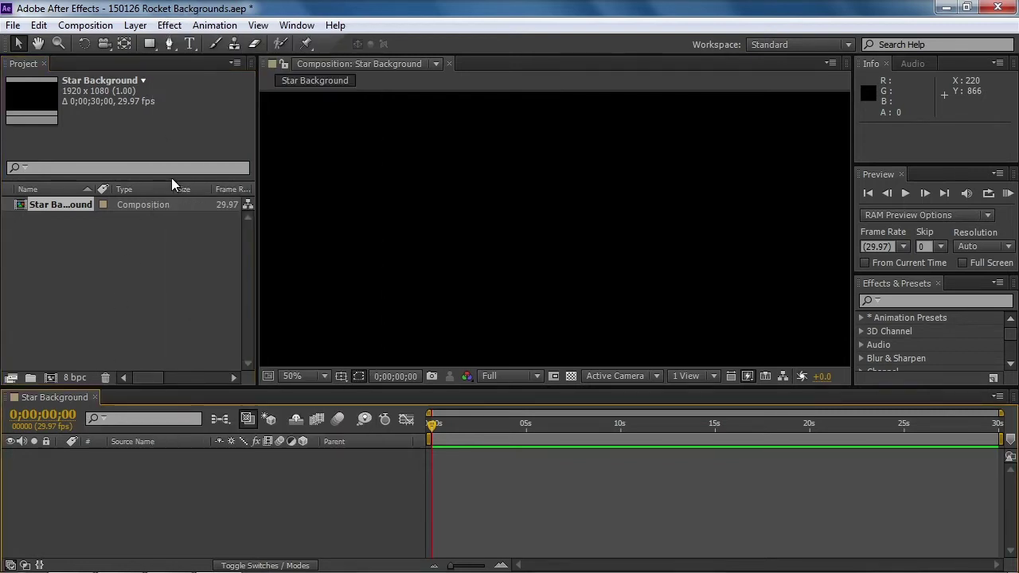
click(135, 25)
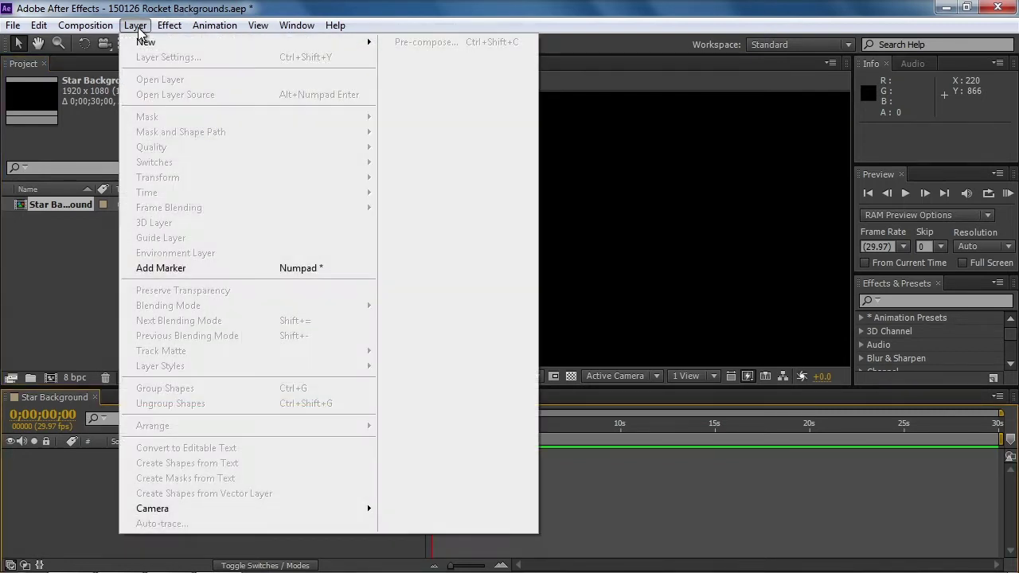
mouse_move(151, 43)
click(409, 62)
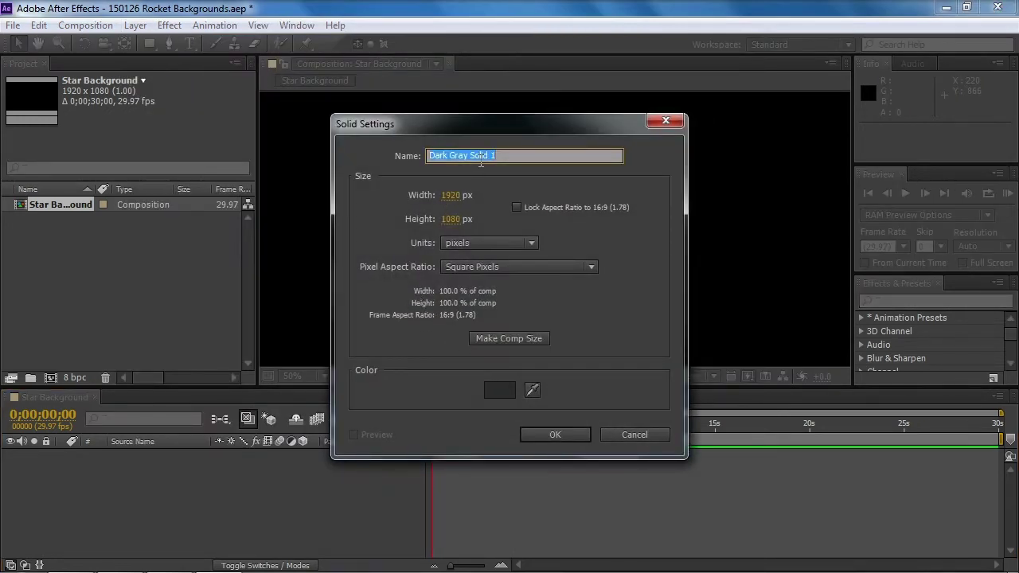
text(Stars)
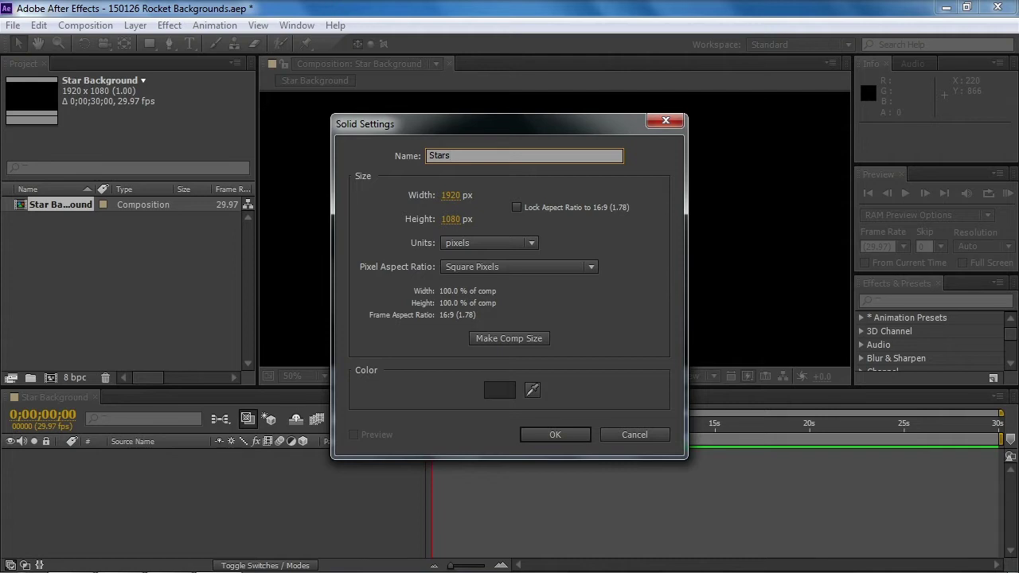
click(500, 395)
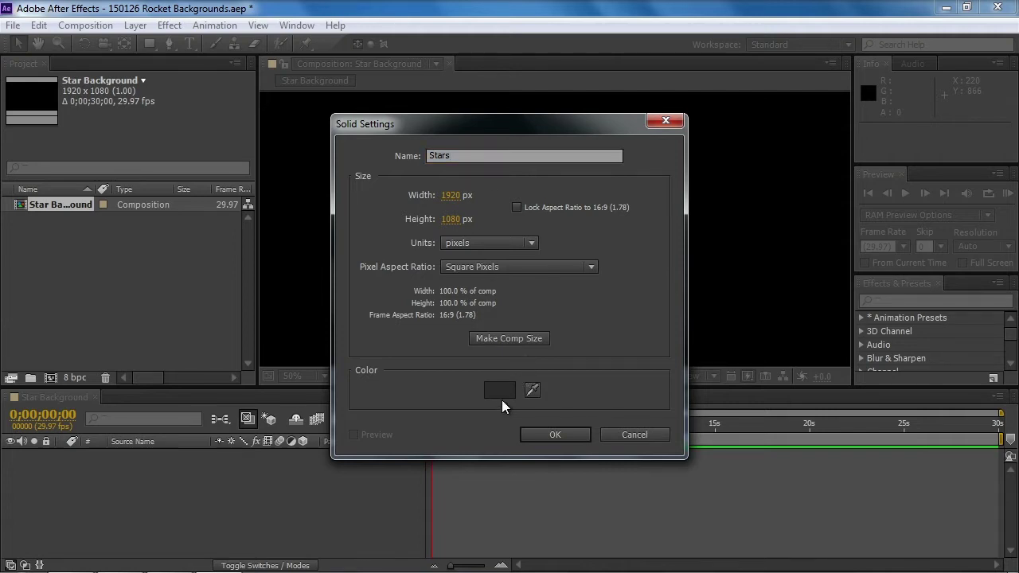
drag(487, 249, 306, 187)
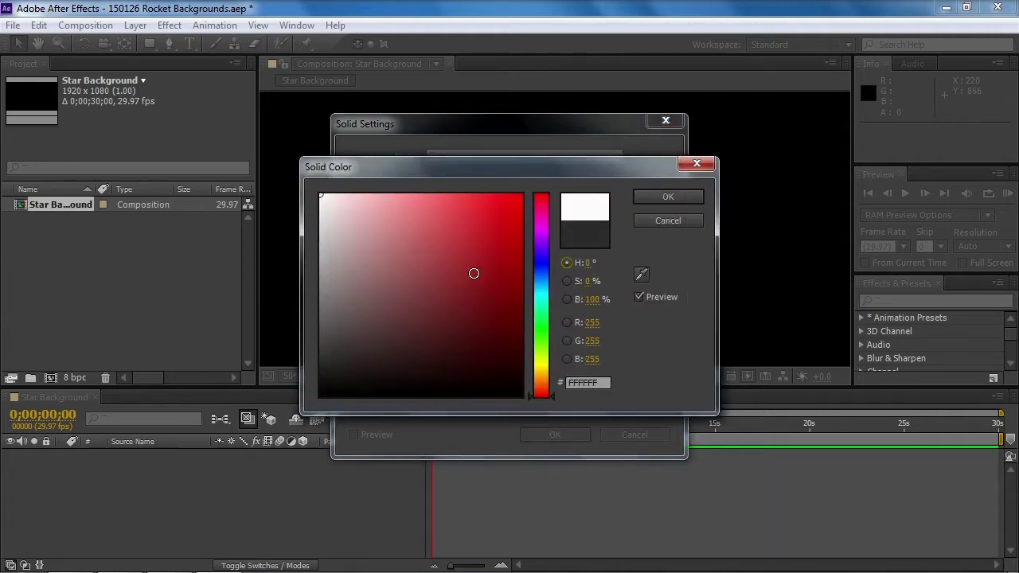
click(689, 197)
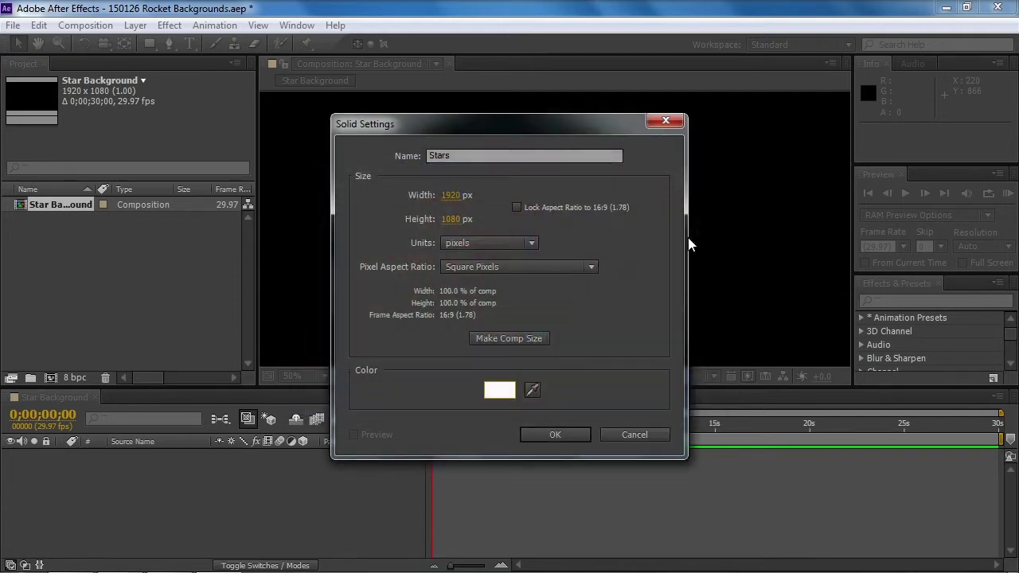
click(554, 434)
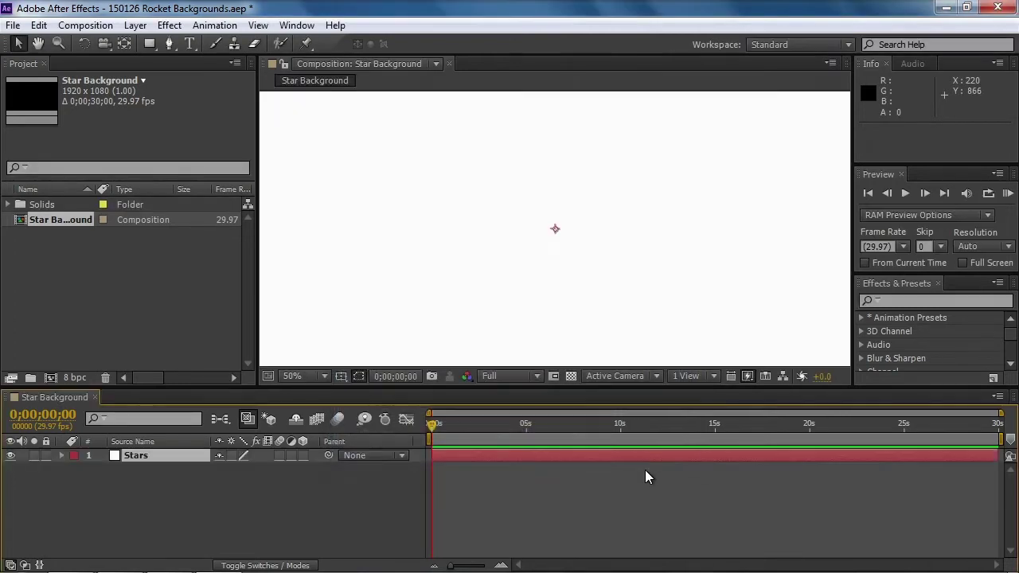
click(325, 377)
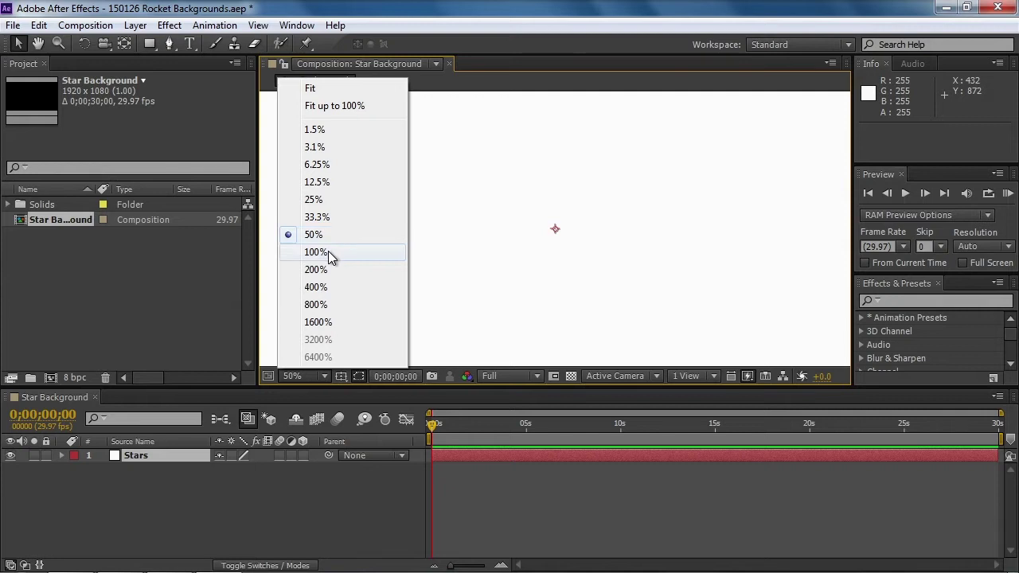
Set the viewer magnification to Fit and resize the viewer and timeline areas
key(Escape)
scroll(477, 289, down, 1)
scroll(477, 289, up, 1)
scroll(478, 289, down, 2)
scroll(477, 289, up, 2)
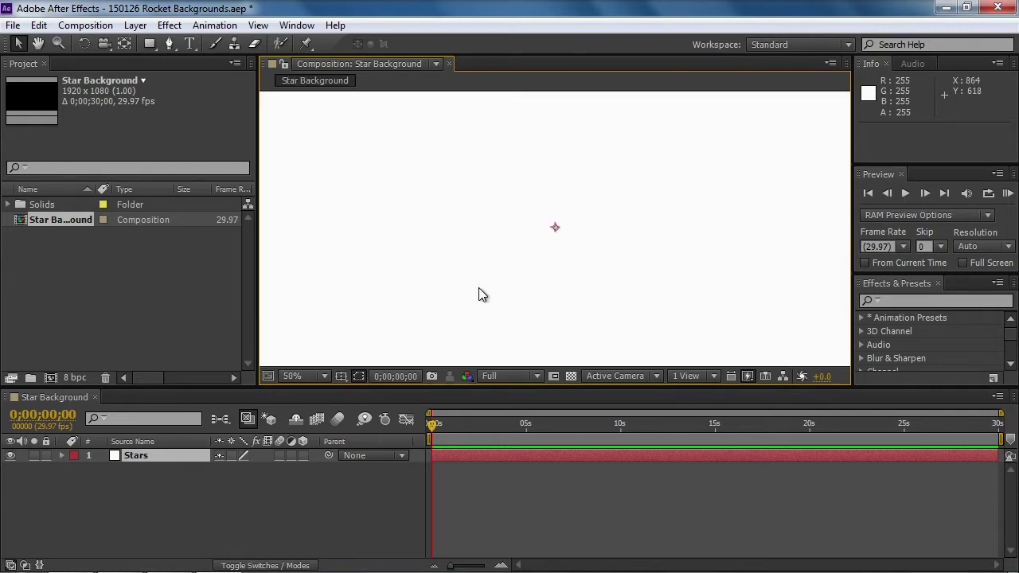
click(322, 375)
click(316, 103)
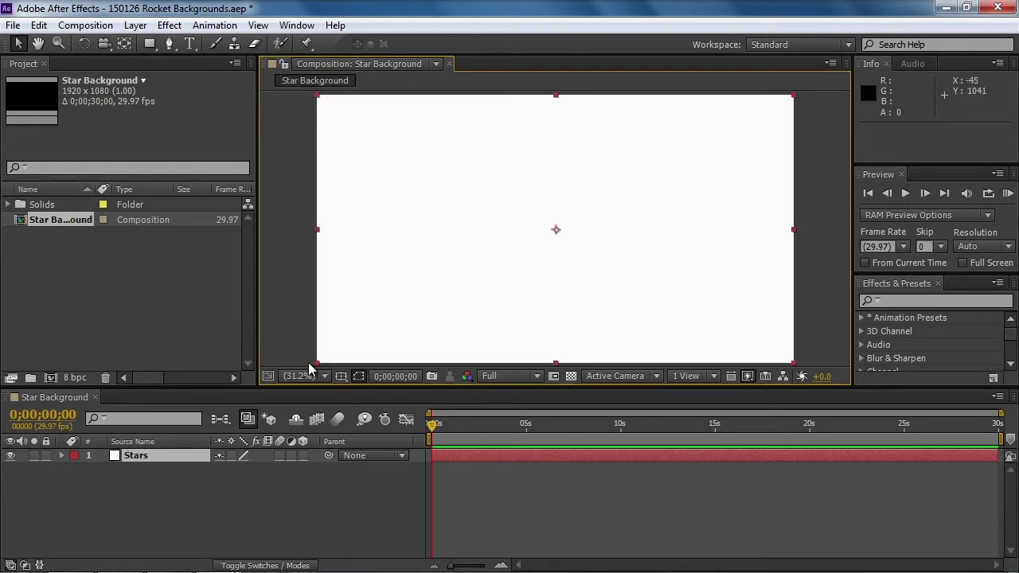
drag(313, 385, 334, 419)
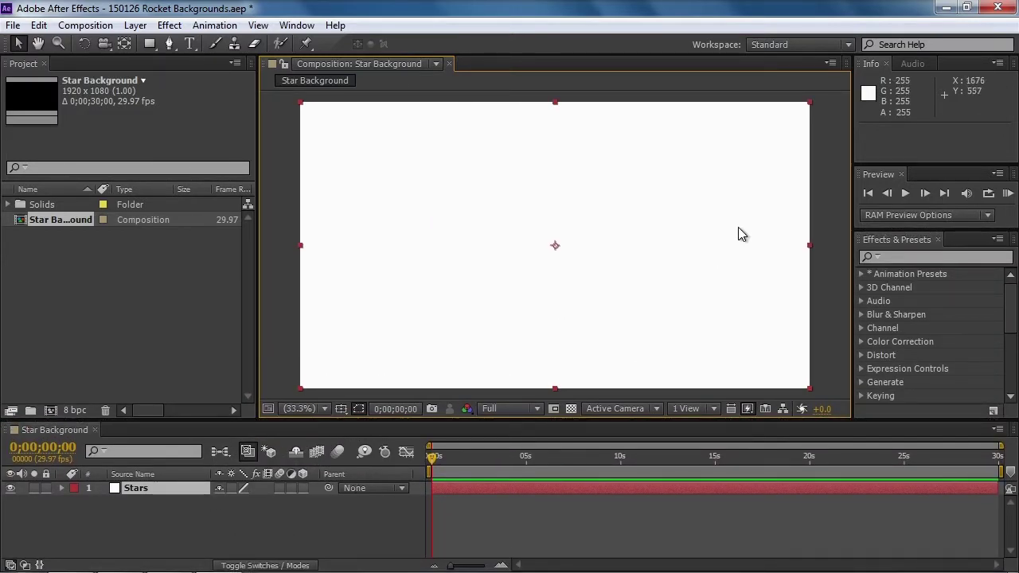
Apply Effect > Simulation > CC Star Burst to the Stars layer
click(167, 25)
mouse_move(252, 331)
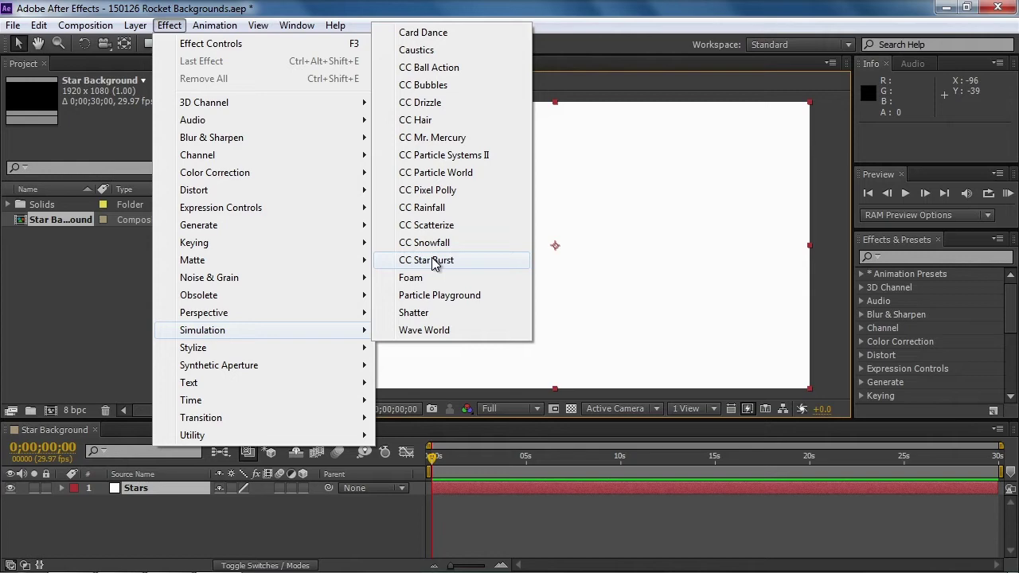
mouse_move(336, 227)
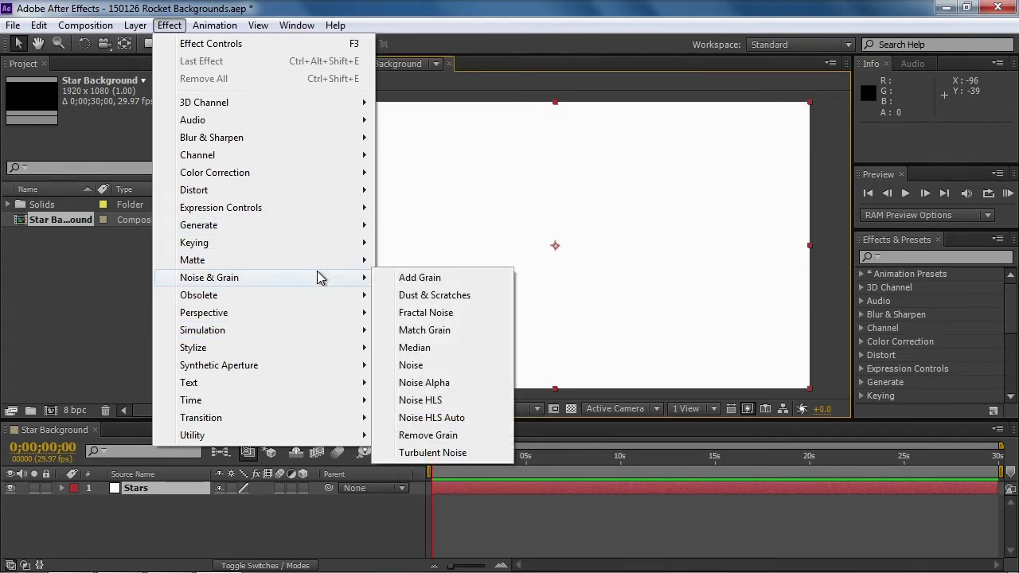
mouse_move(308, 333)
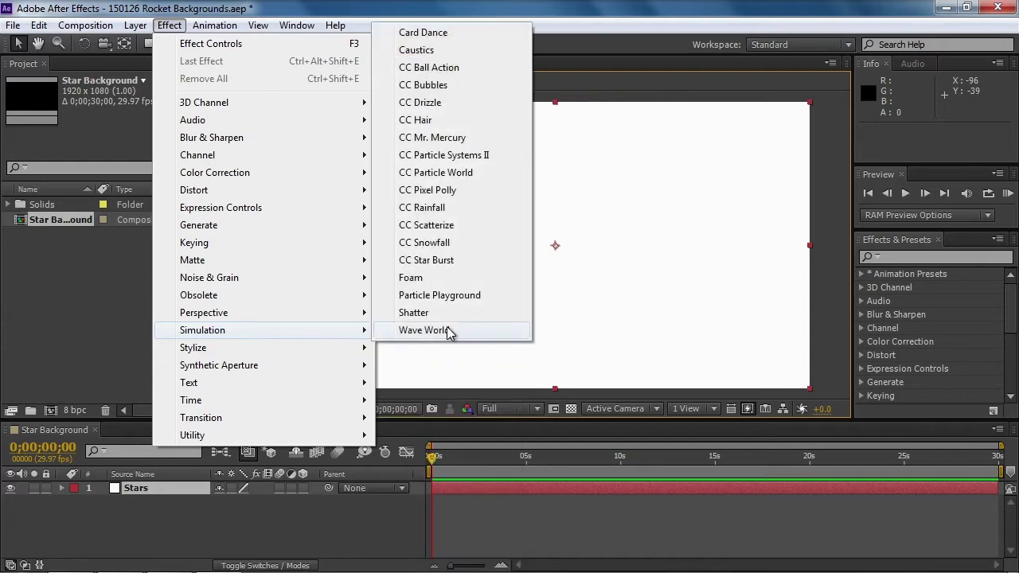
click(447, 259)
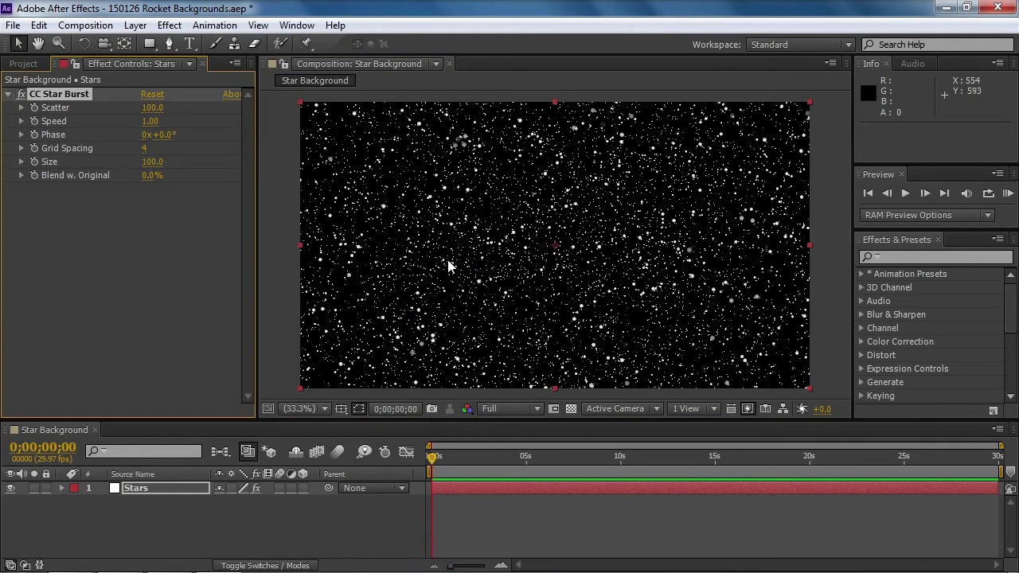
key(space)
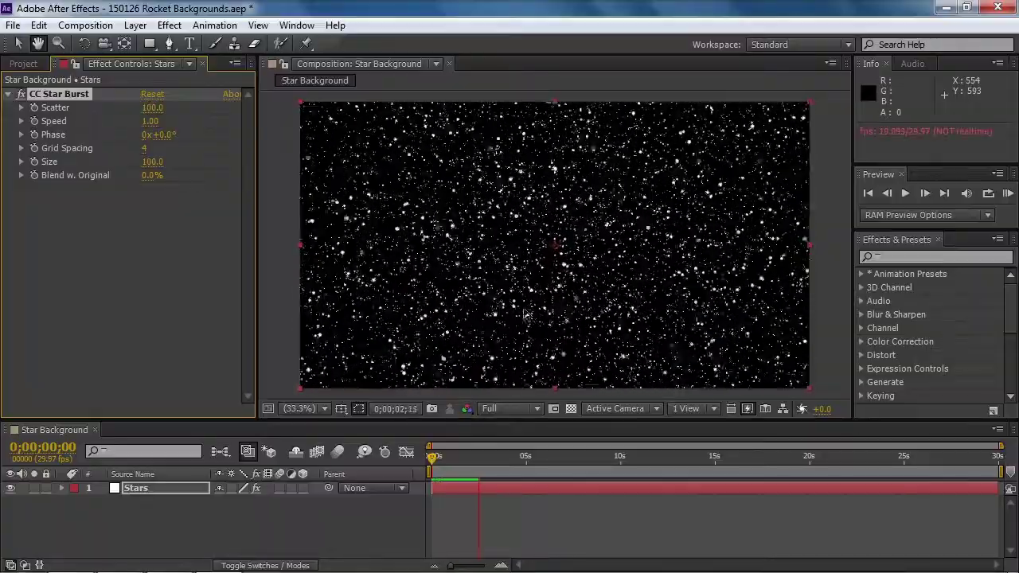
drag(487, 460, 440, 471)
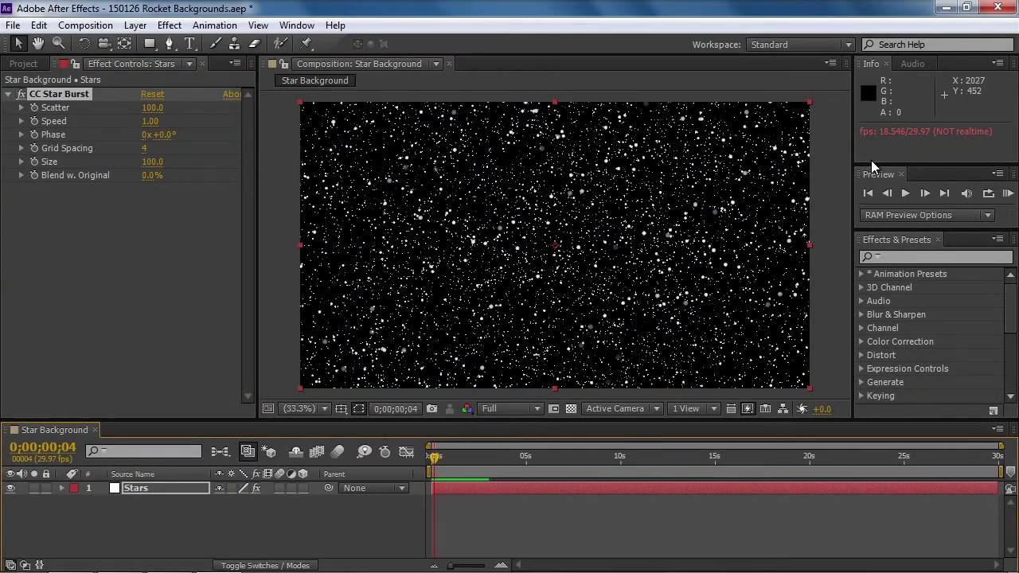
key(space)
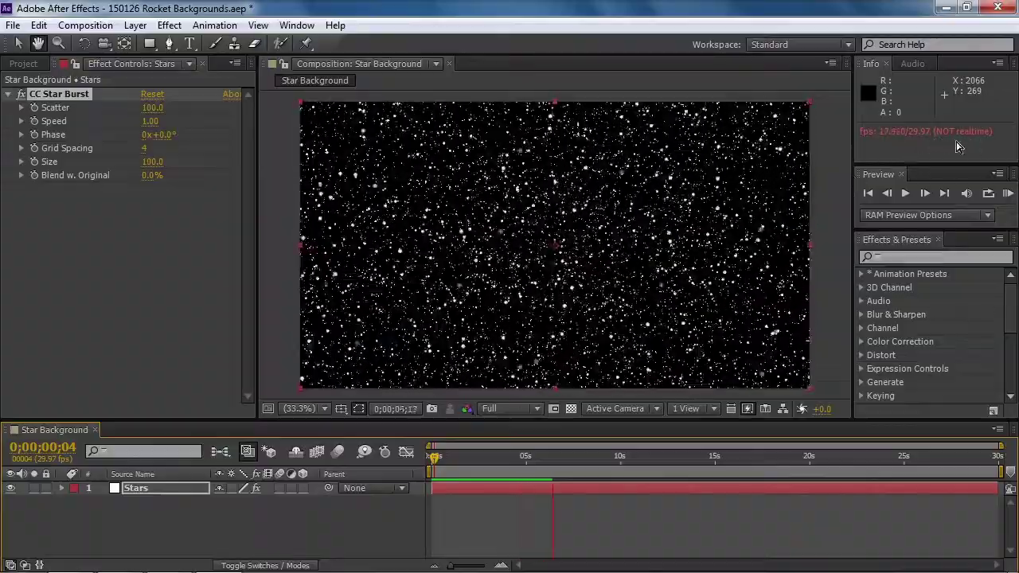
drag(585, 460, 429, 462)
mouse_move(525, 568)
key(space)
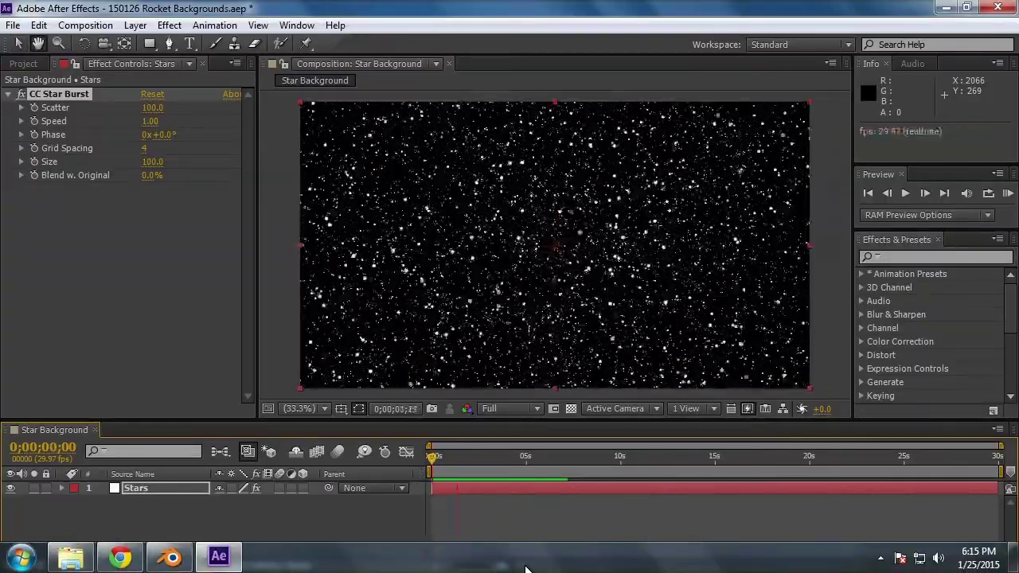
key(space)
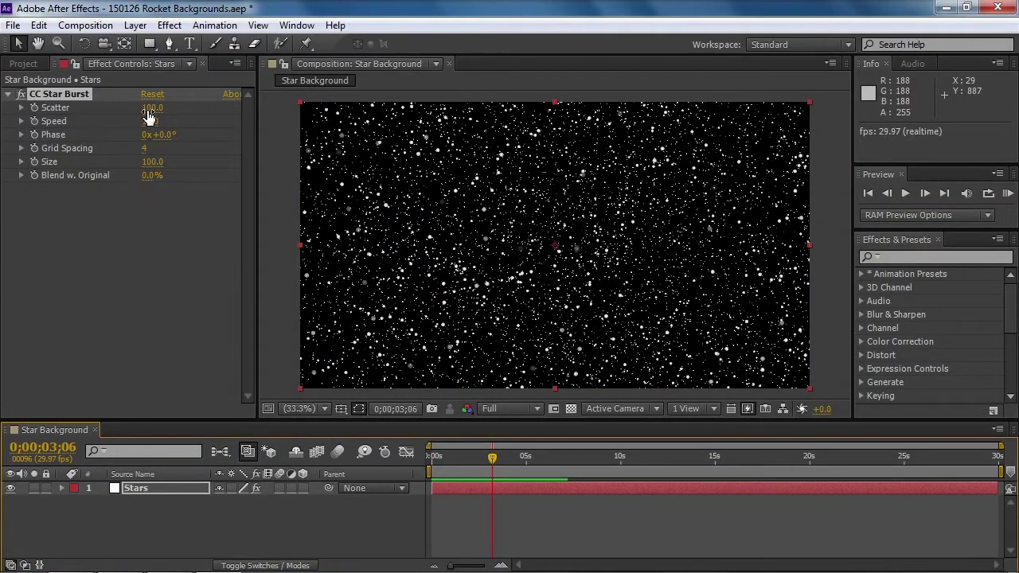
Increase CC Star Burst Scatter, lower Speed to 0.35, and preview from about 2 seconds
drag(159, 107, 189, 104)
drag(442, 459, 484, 458)
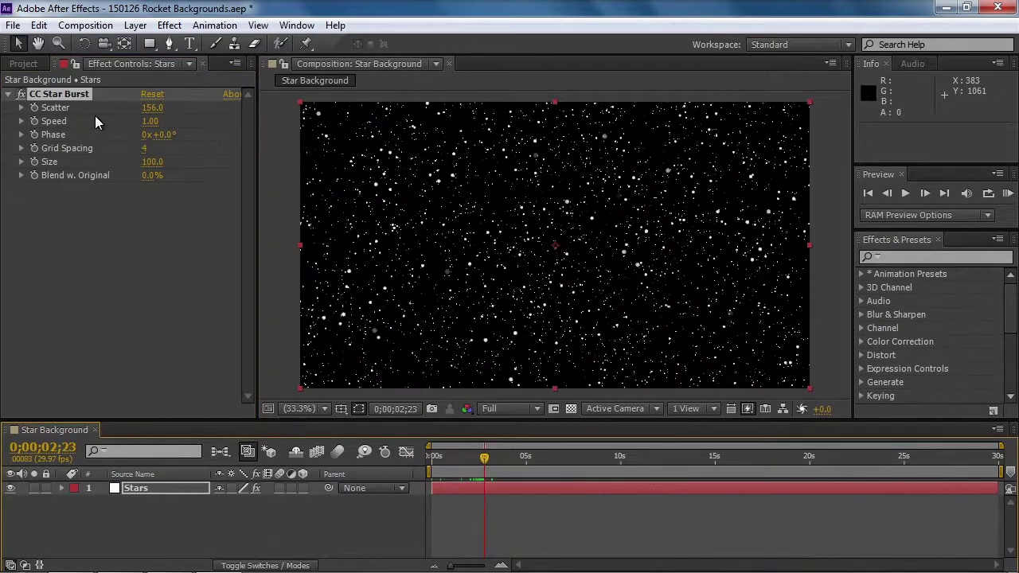
key(space)
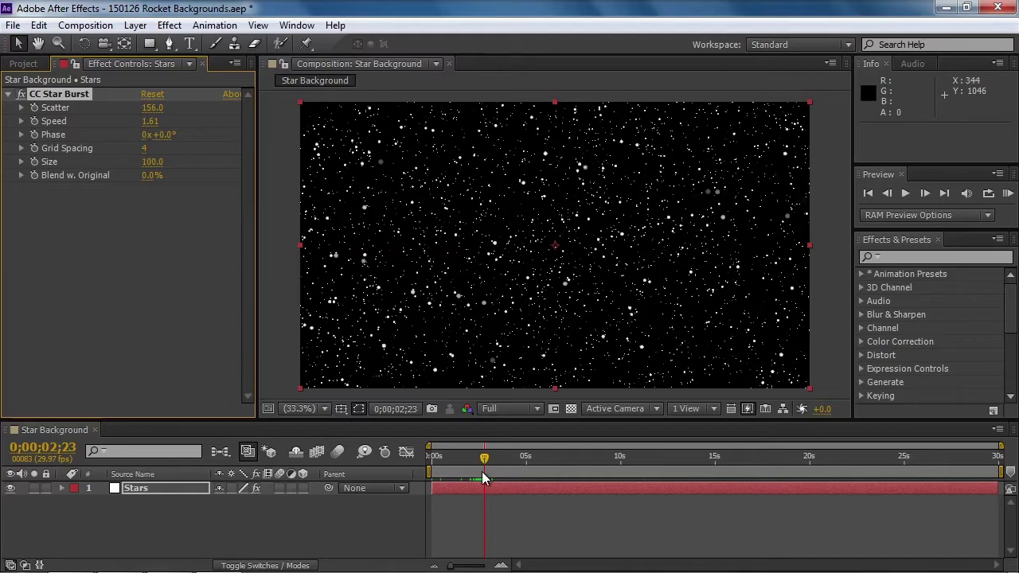
drag(157, 137, 70, 159)
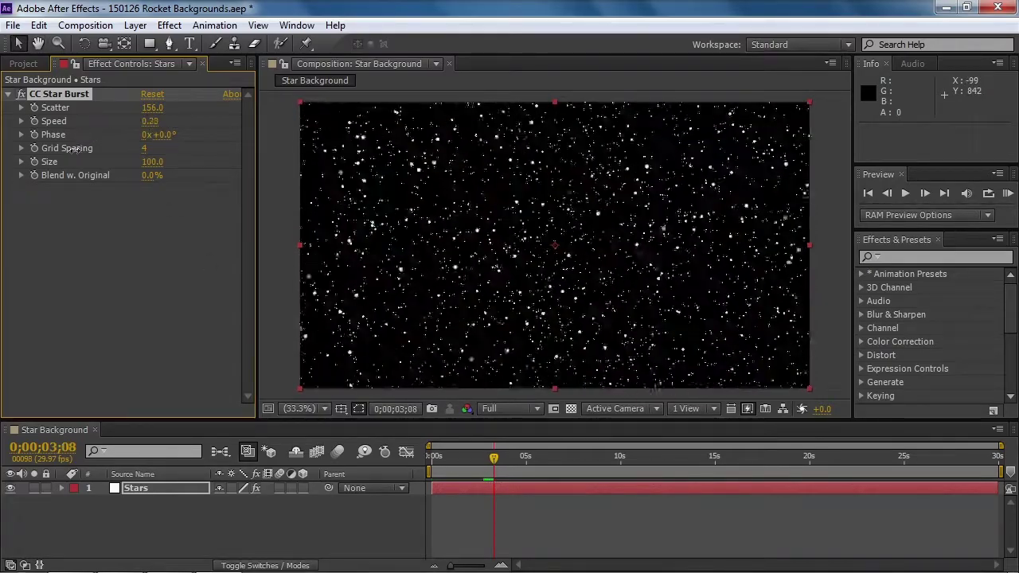
key(space)
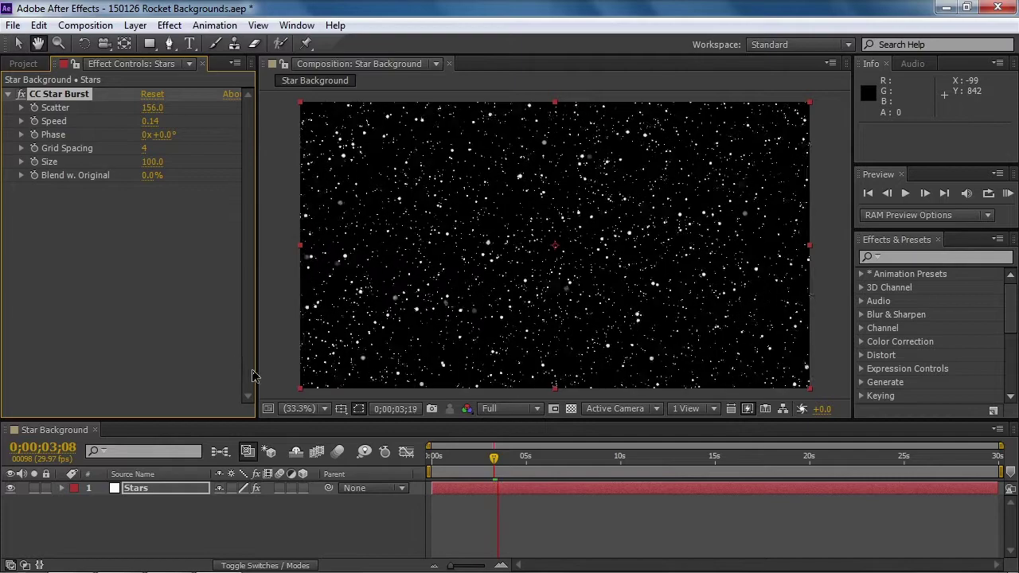
drag(510, 460, 369, 440)
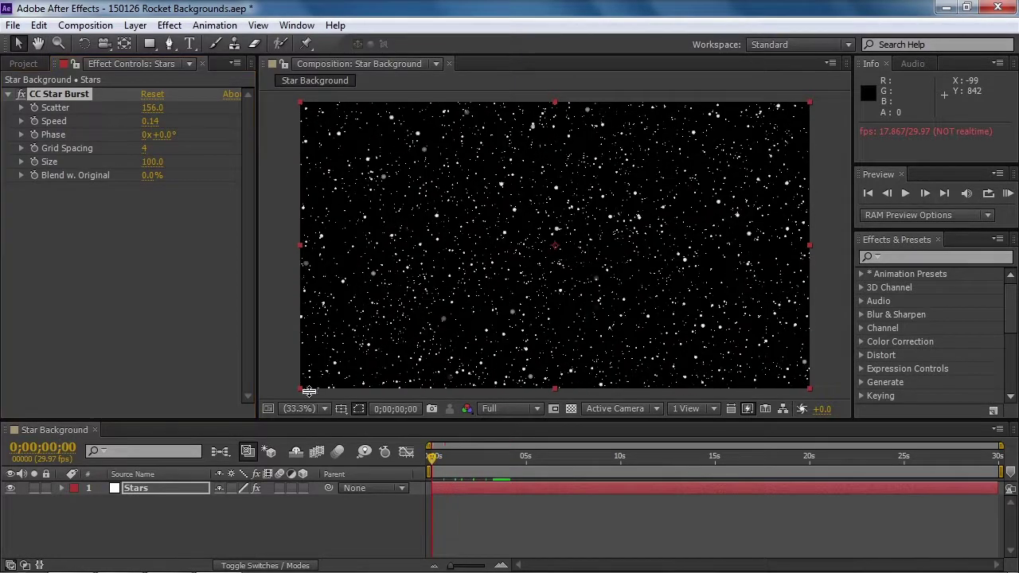
Keyframe Speed from the start and set it to 0.98 at about five seconds
click(34, 121)
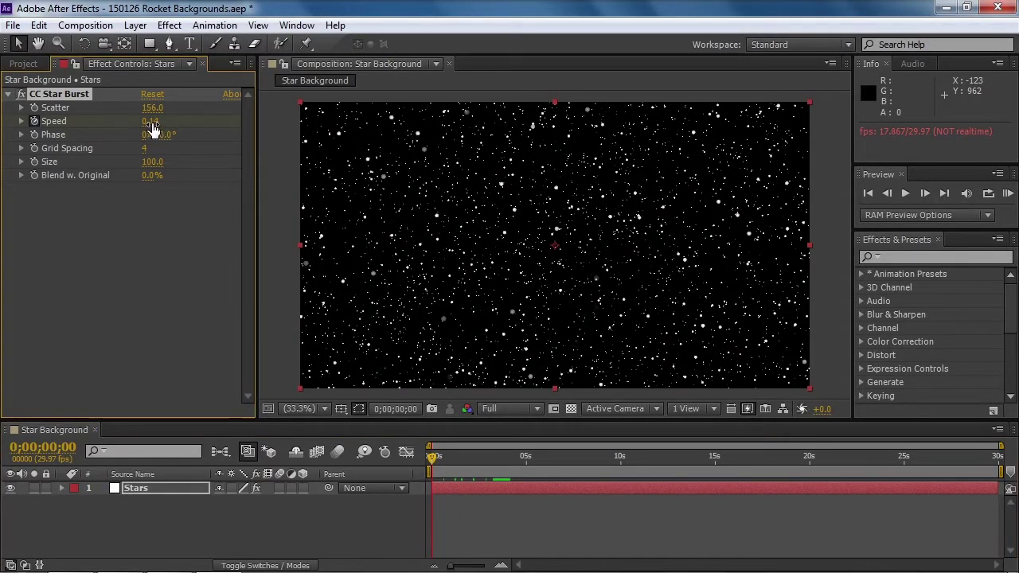
key(space)
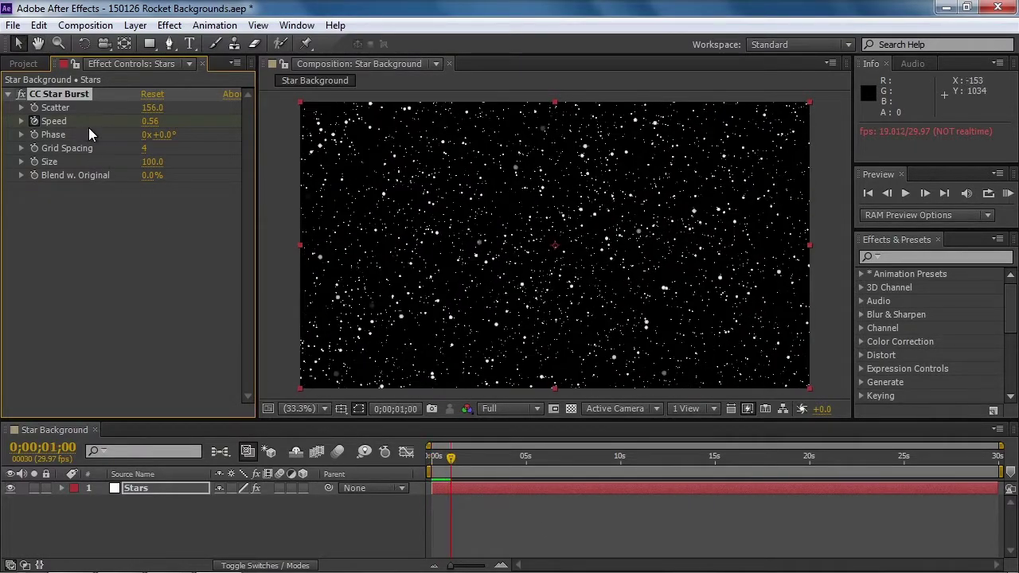
mouse_move(148, 120)
mouse_down()
mouse_move(176, 121)
mouse_move(156, 121)
mouse_up()
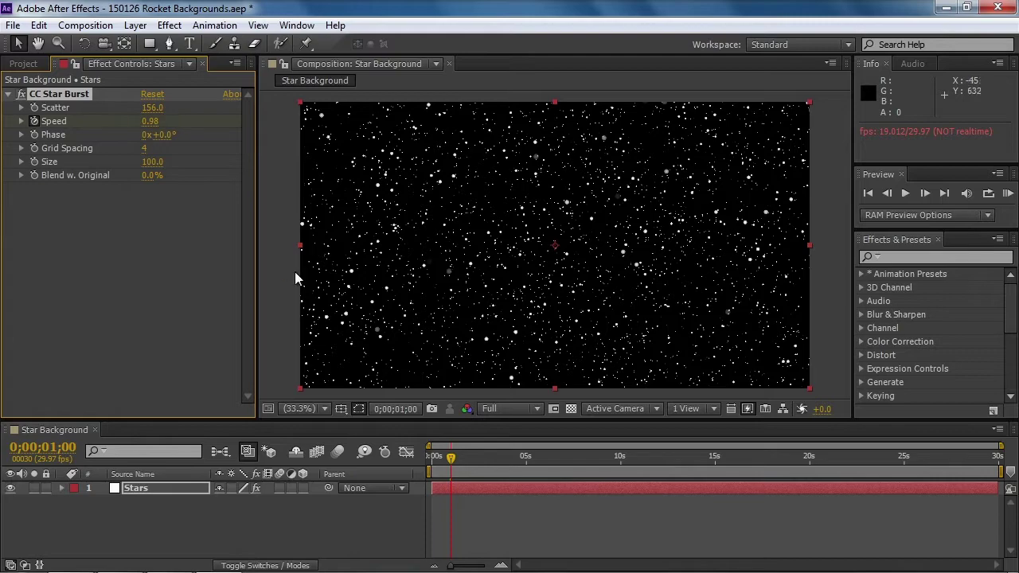
key(ctrl+z)
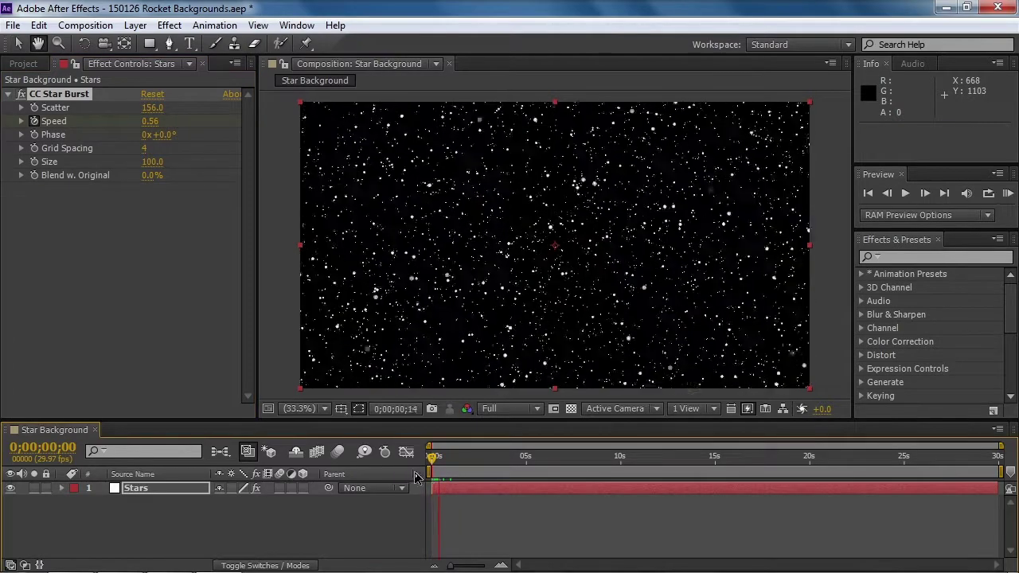
click(523, 457)
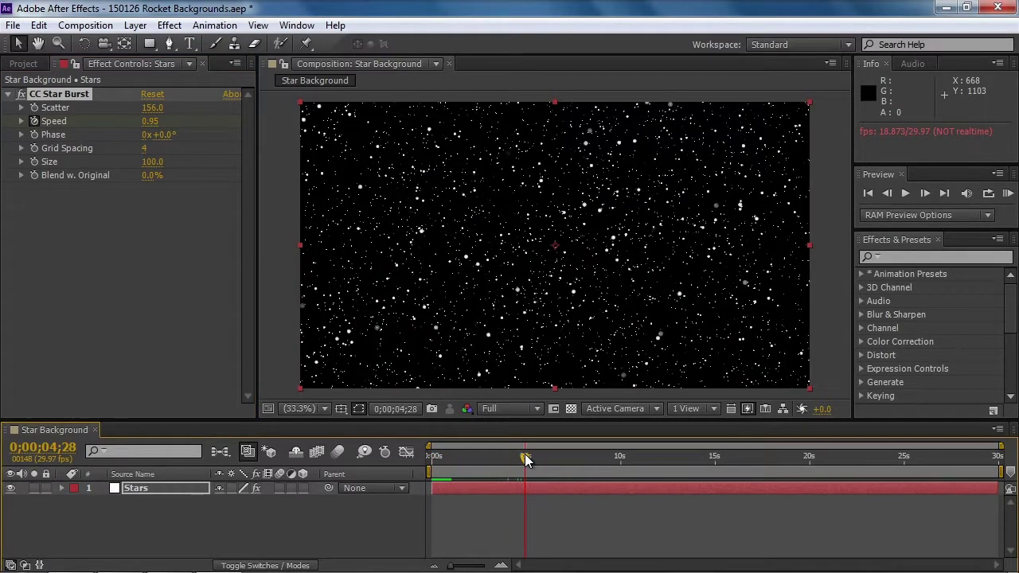
click(34, 121)
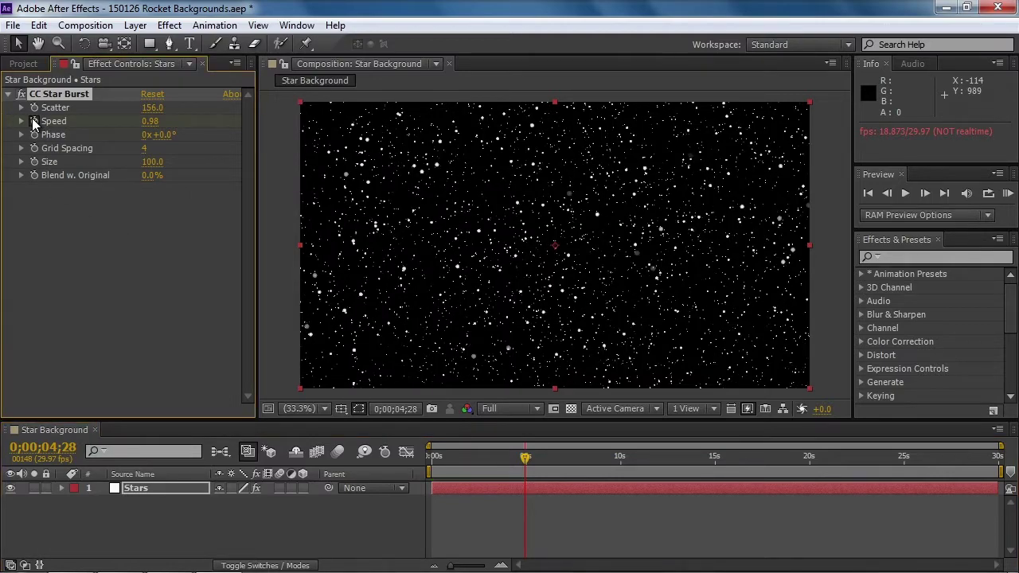
Set a Speed keyframe of 0.10 at about the ten-second mark
drag(538, 456, 617, 491)
click(149, 121)
text(.1)
key(Return)
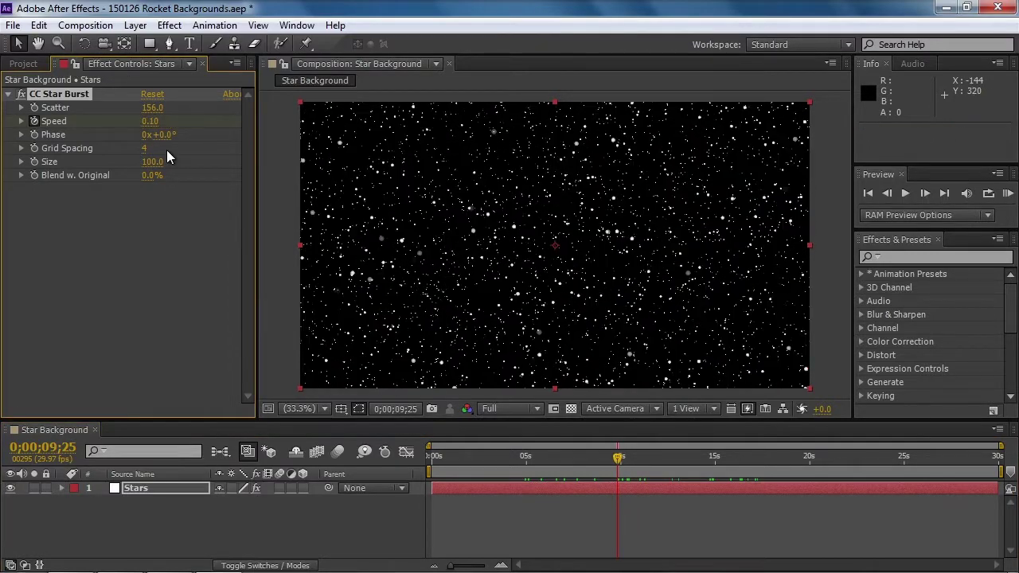
Preview the slowing stars from the first frame and select the Stars layer
drag(591, 457, 413, 463)
key(ctrl+z)
key(space)
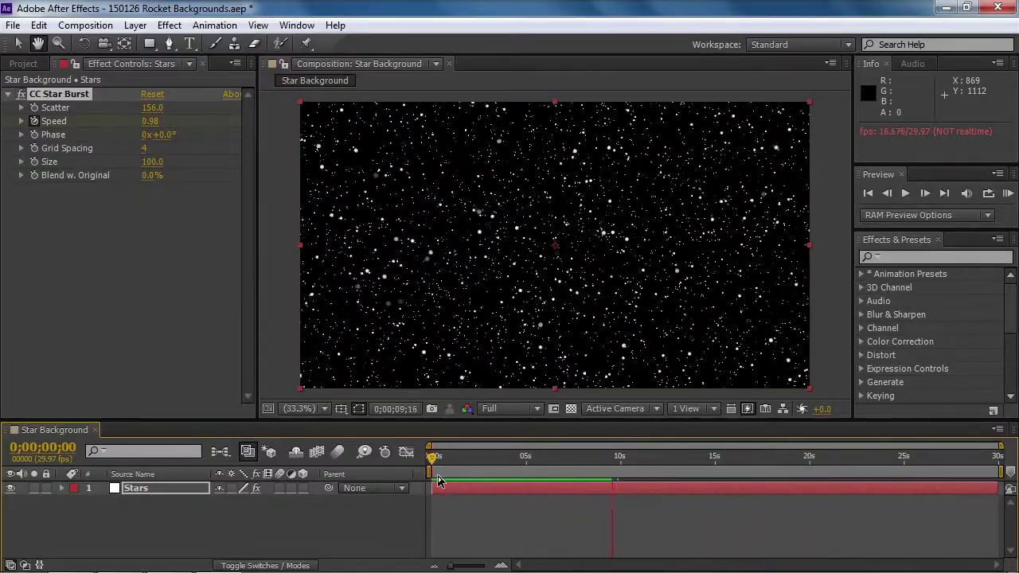
key(space)
key(space)
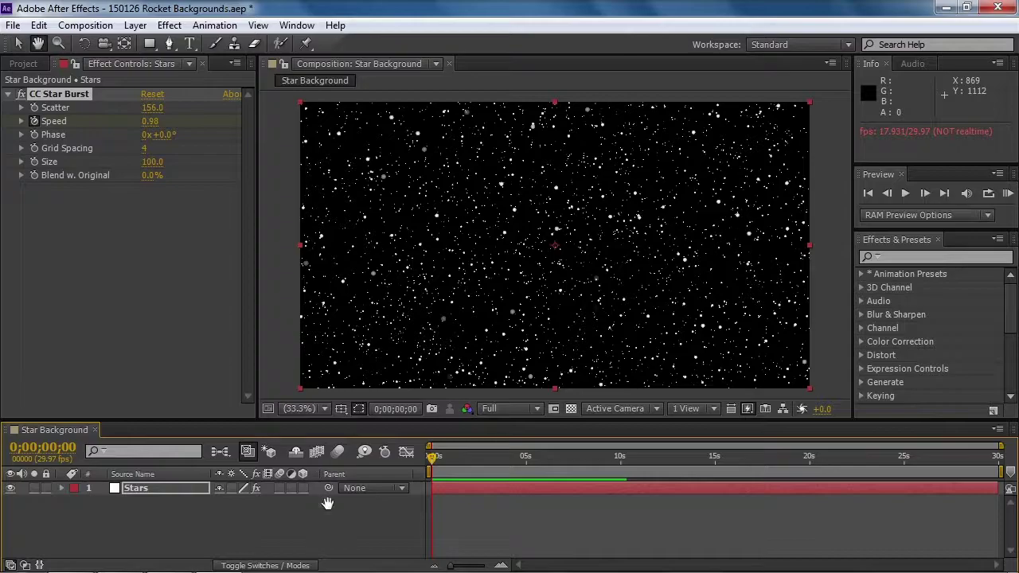
key(space)
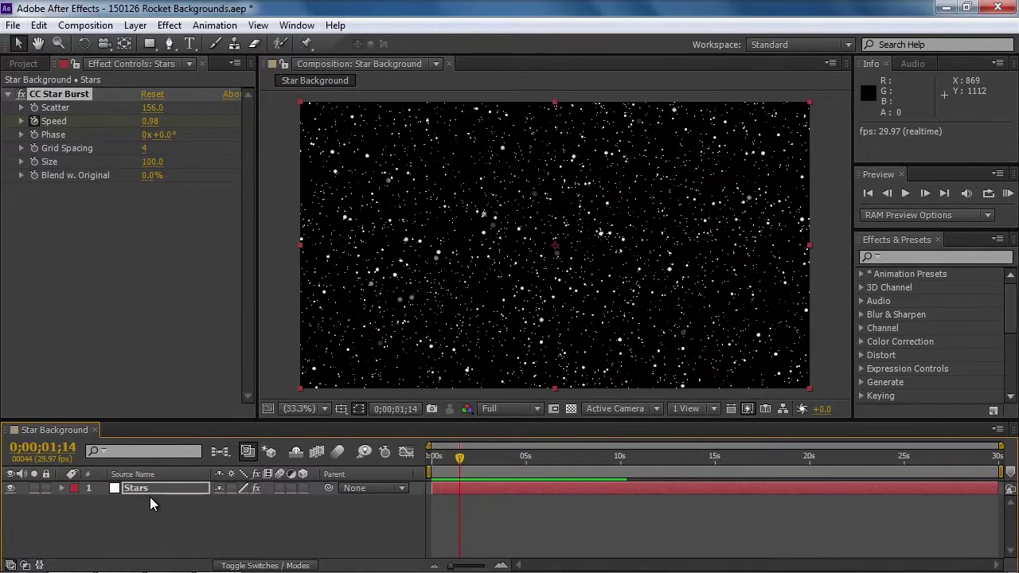
click(142, 489)
drag(257, 97, 250, 139)
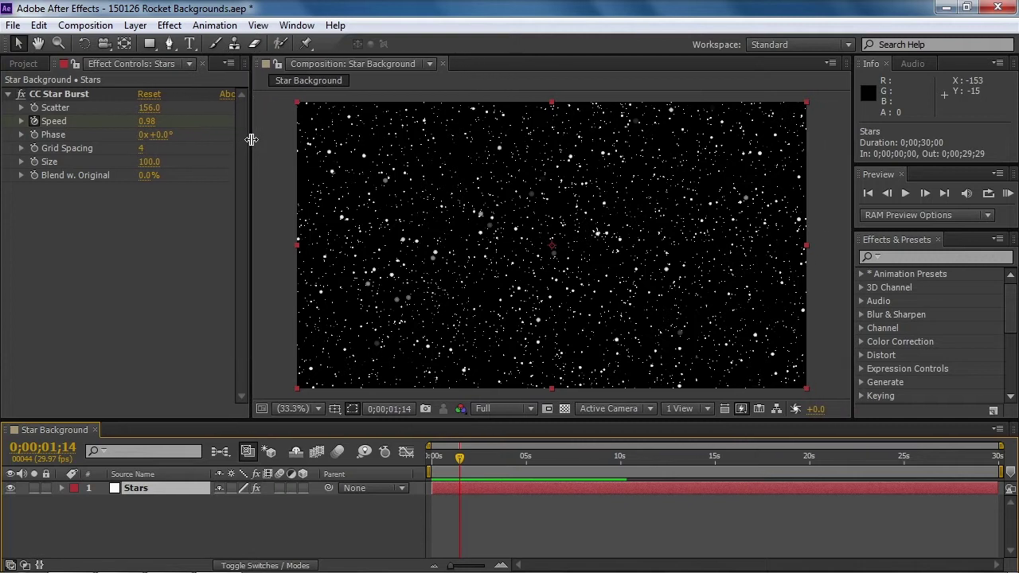
Reveal only the animated Speed keyframes on the Stars layer with U
click(61, 488)
click(76, 501)
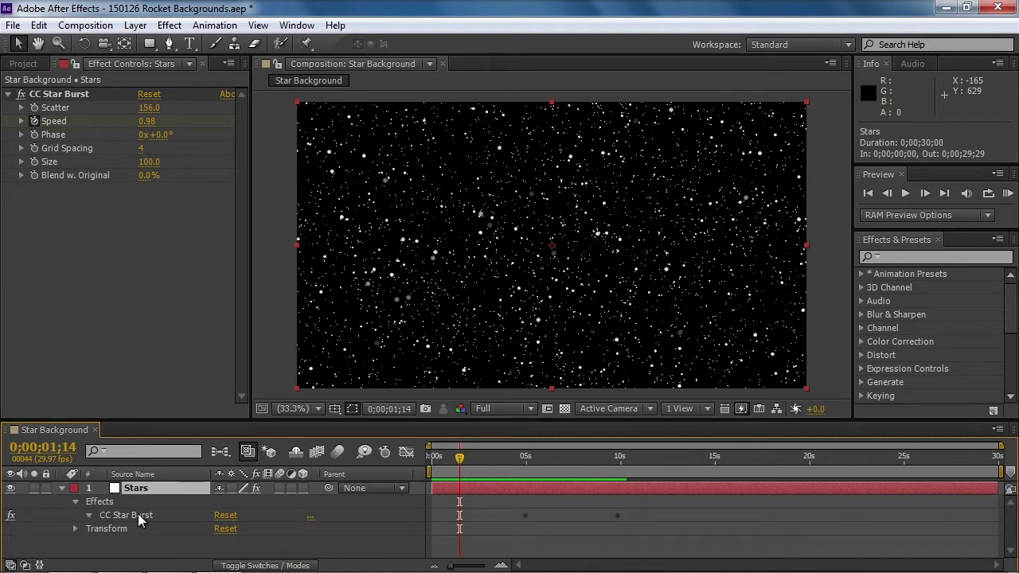
click(89, 514)
scroll(505, 517, down, 2)
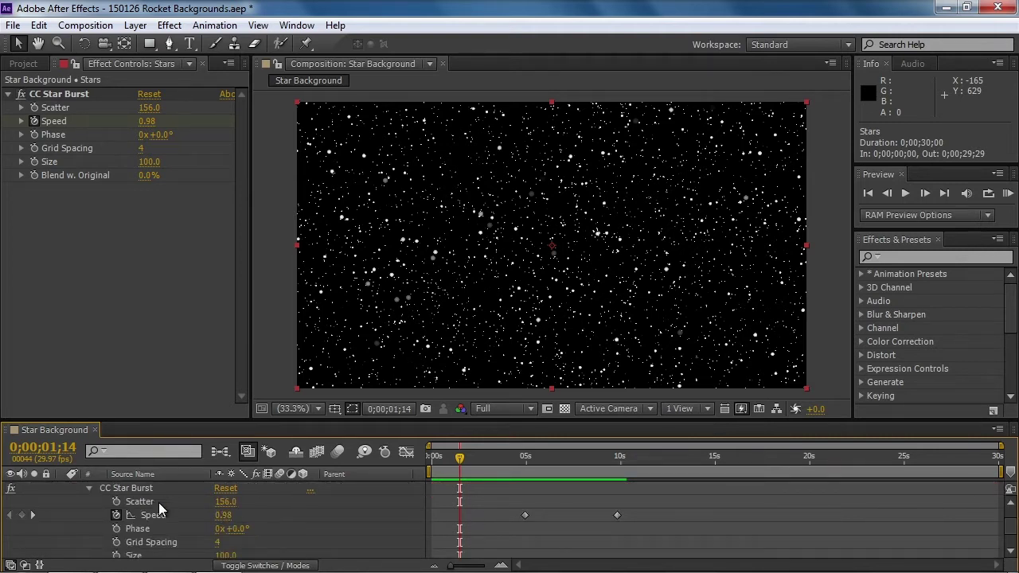
click(88, 489)
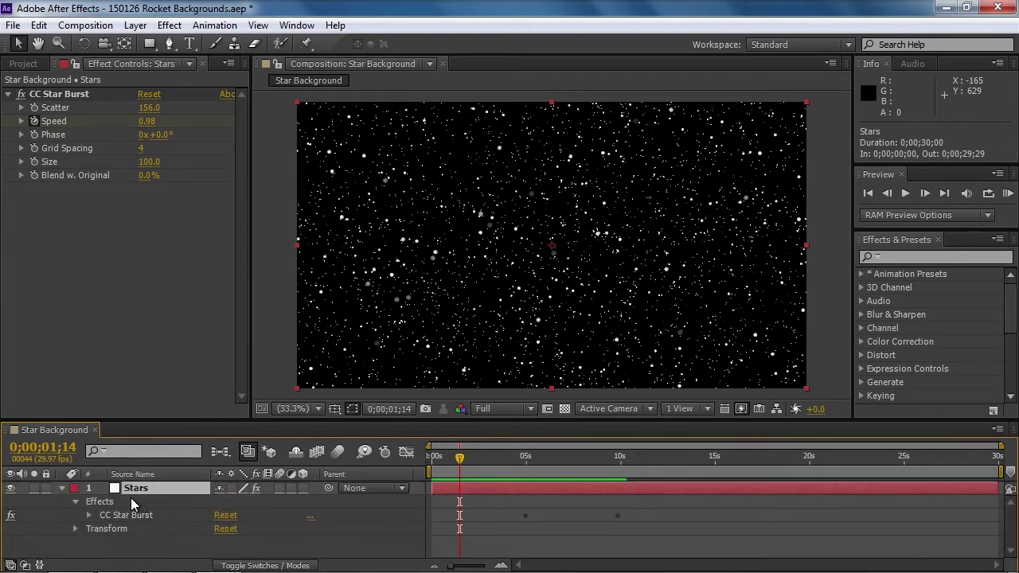
click(63, 489)
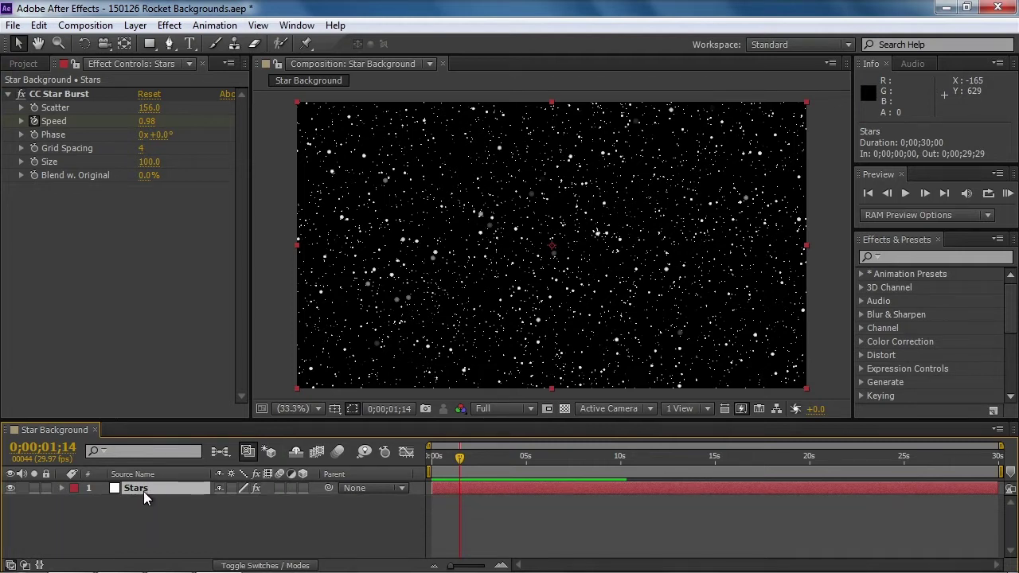
key(u)
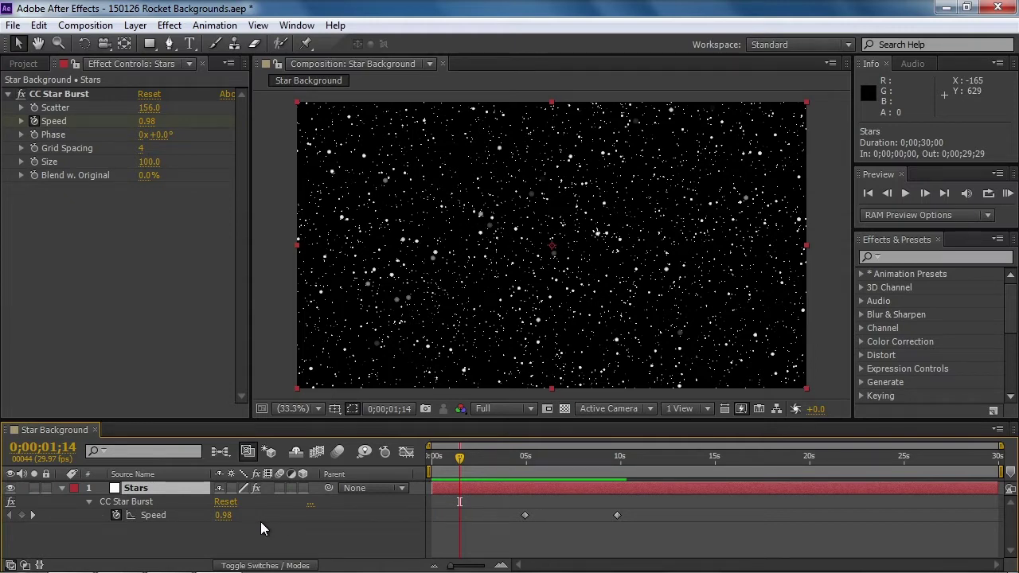
Move the Speed keyframes to 0s and about 5s, then preview the new timing
drag(525, 515, 436, 516)
drag(617, 516, 522, 517)
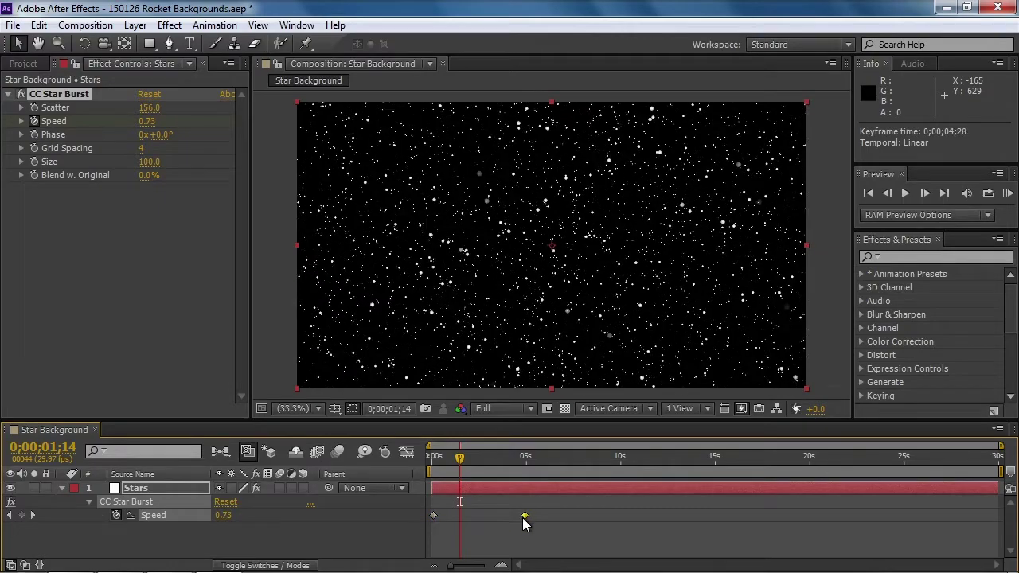
key(Home)
key(space)
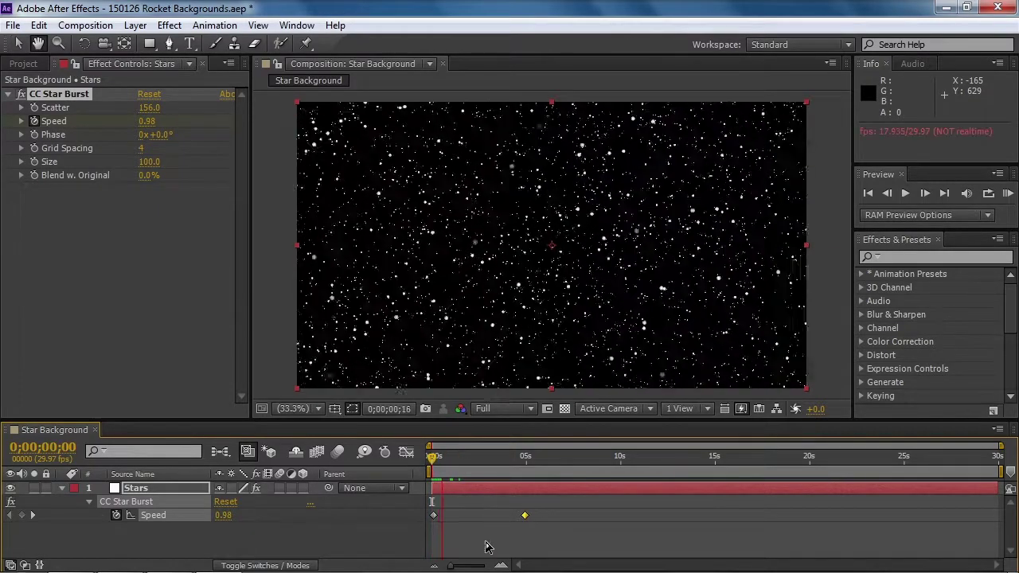
key(space)
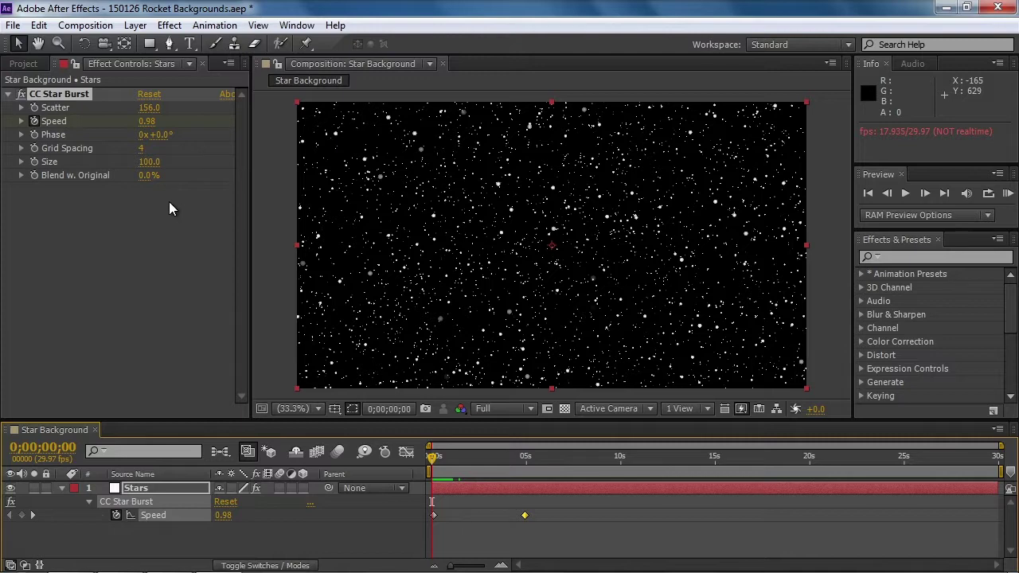
Set CC Star Burst Grid Spacing to 18 and Size 24, preview the stars, and save the project
drag(143, 153, 104, 175)
key(space)
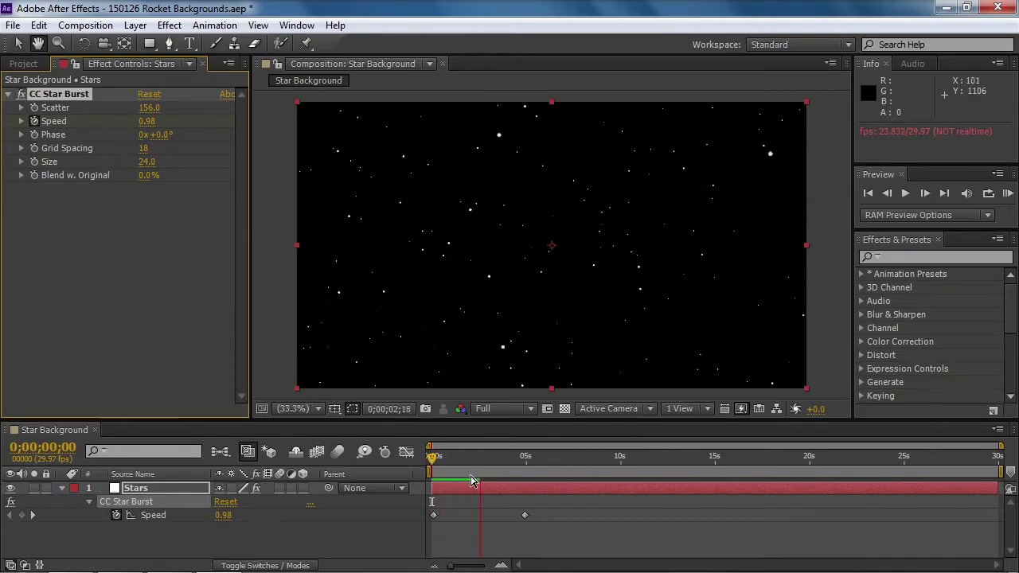
key(space)
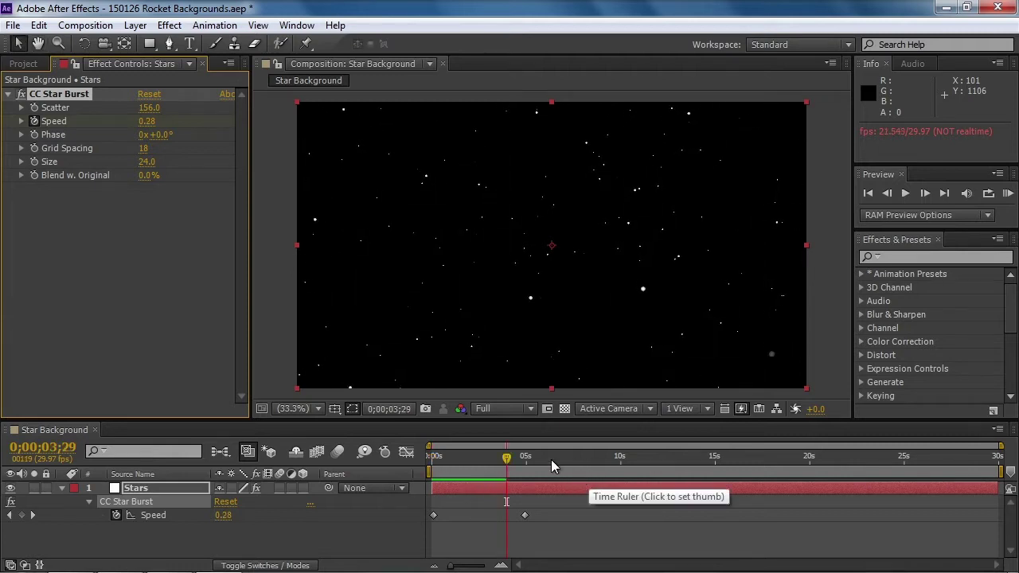
drag(612, 460, 432, 460)
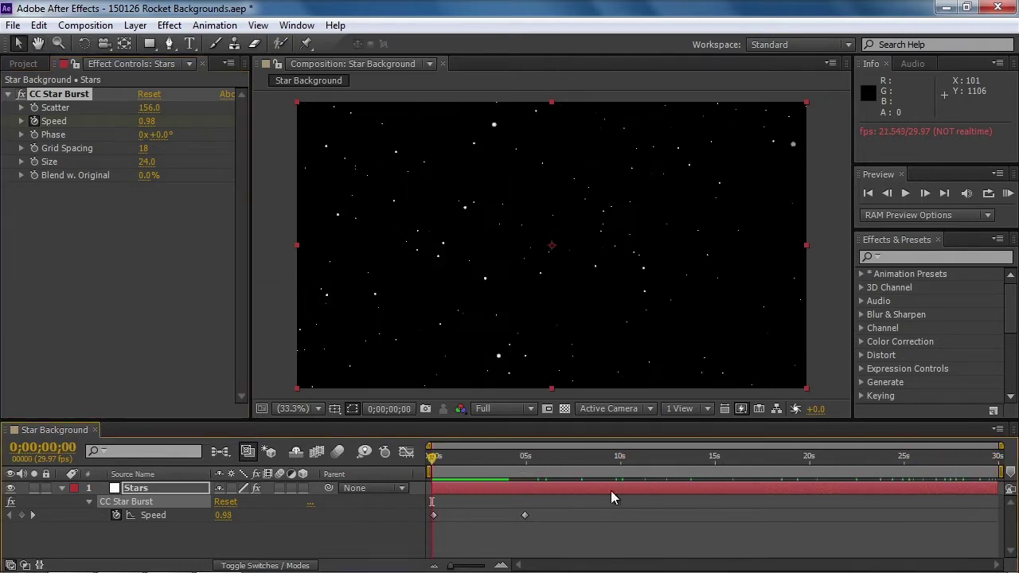
click(14, 30)
click(24, 139)
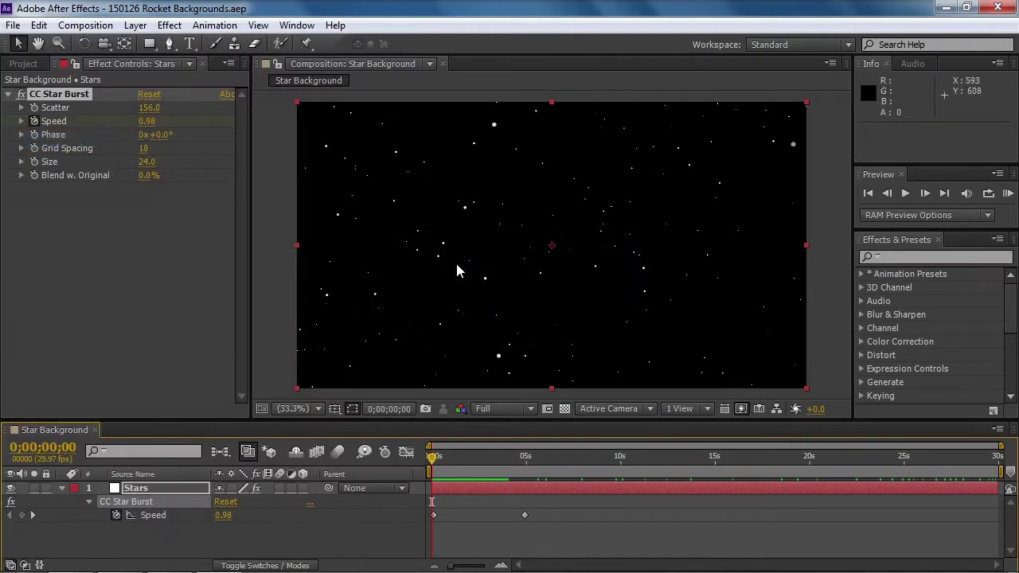
Move the 0.10 Speed keyframe from 5s to 0;00;10;01, check the animation, and save
drag(456, 460, 510, 468)
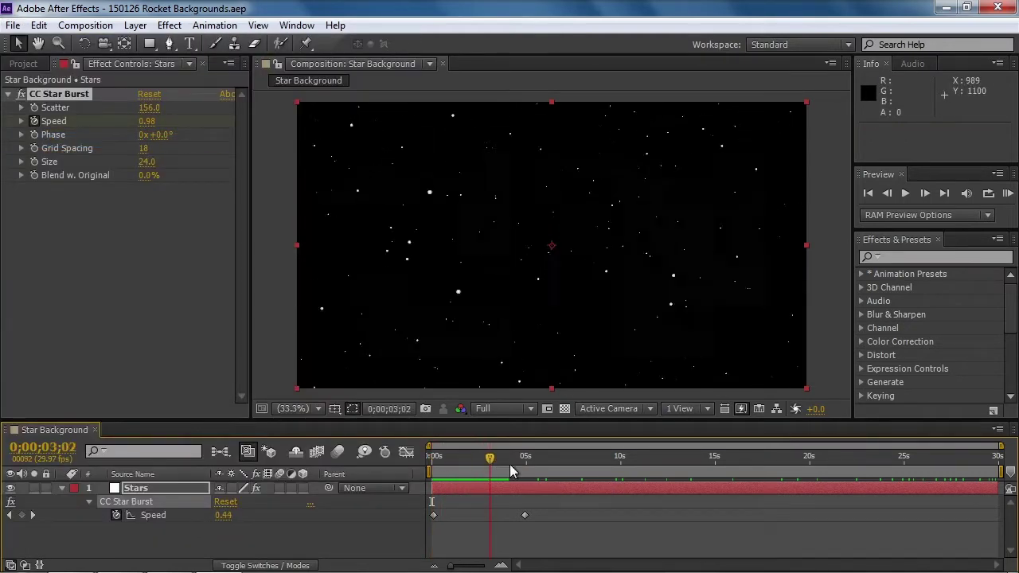
drag(604, 488, 537, 515)
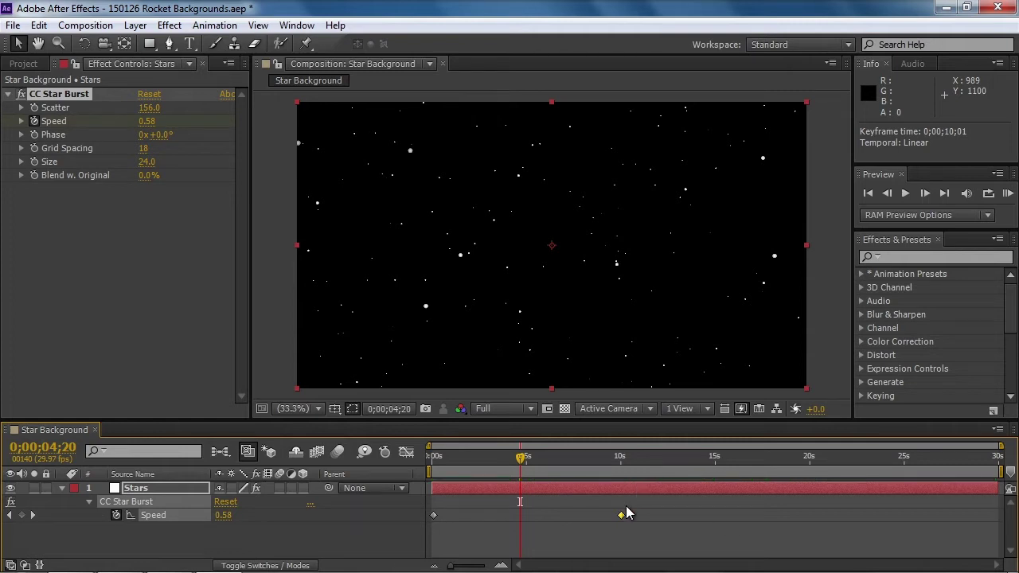
mouse_move(621, 516)
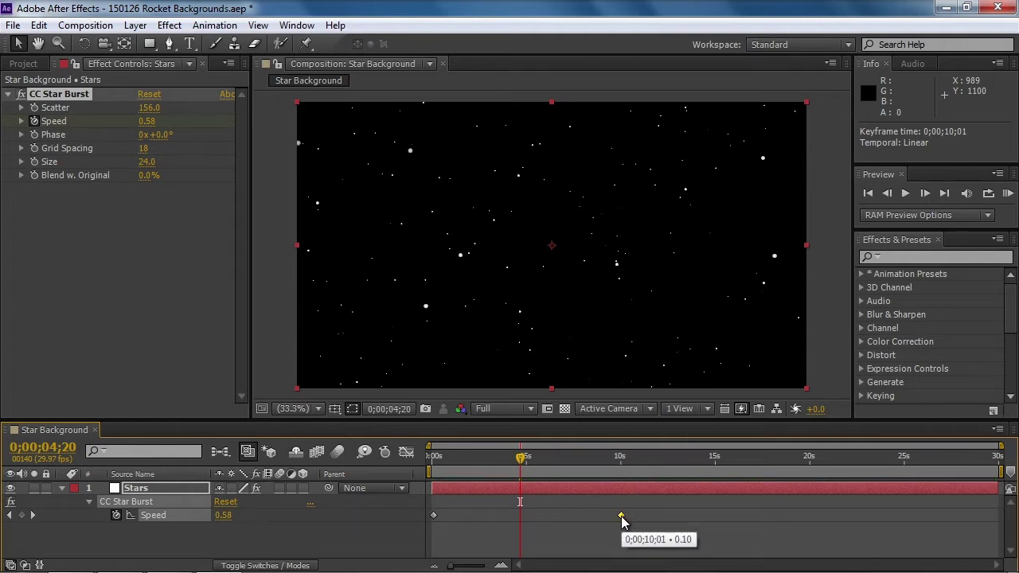
drag(521, 458, 384, 504)
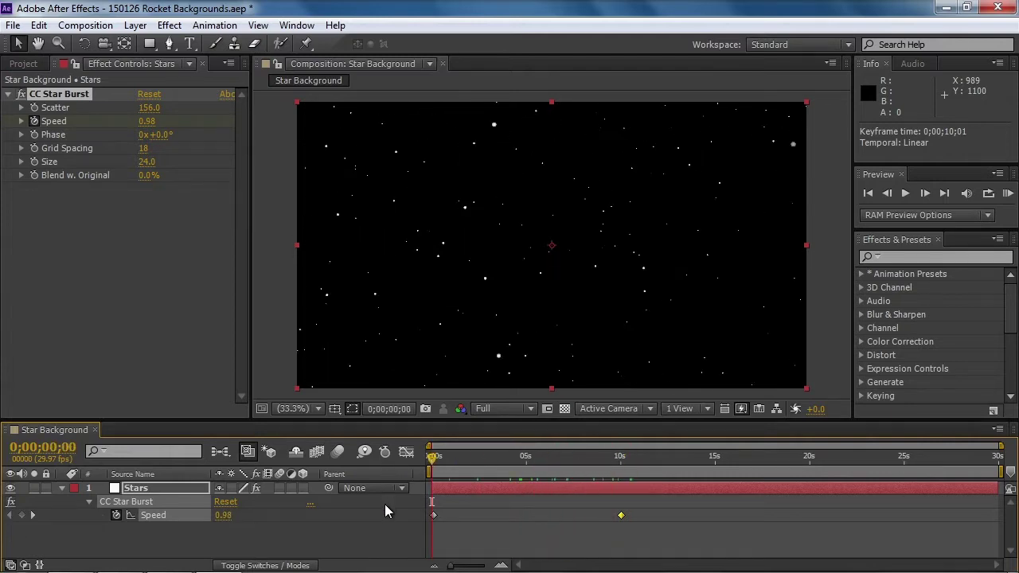
click(14, 26)
click(32, 140)
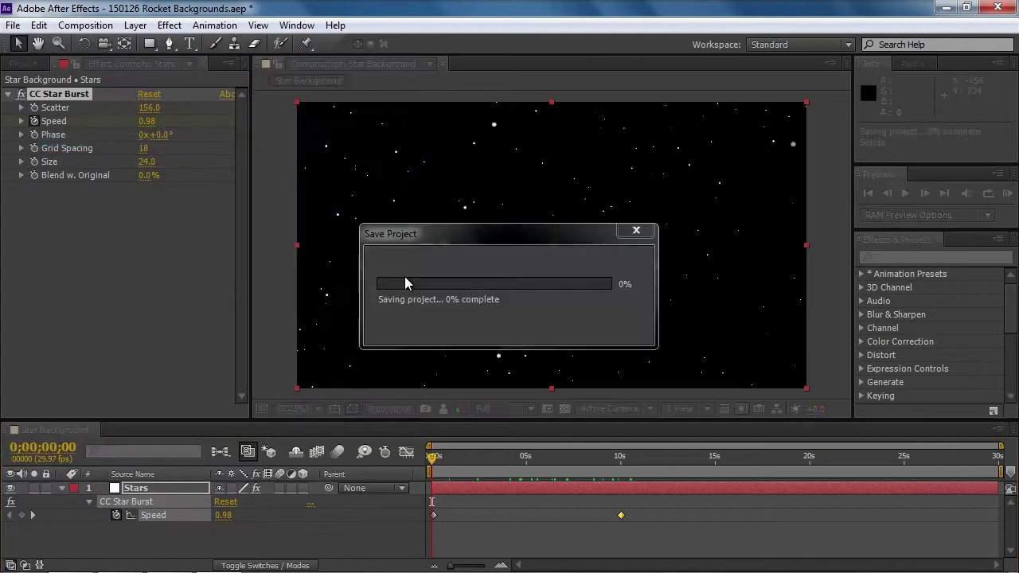